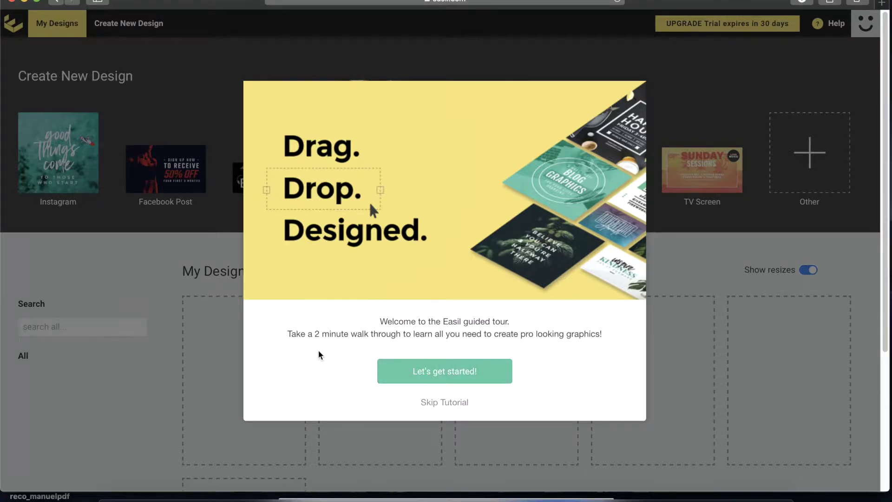
- Start the guided tour and replace the Summer Cocktails headline text with "MAKE A LEMONADE"
{"action": "left_click", "coordinate": [459, 380]}
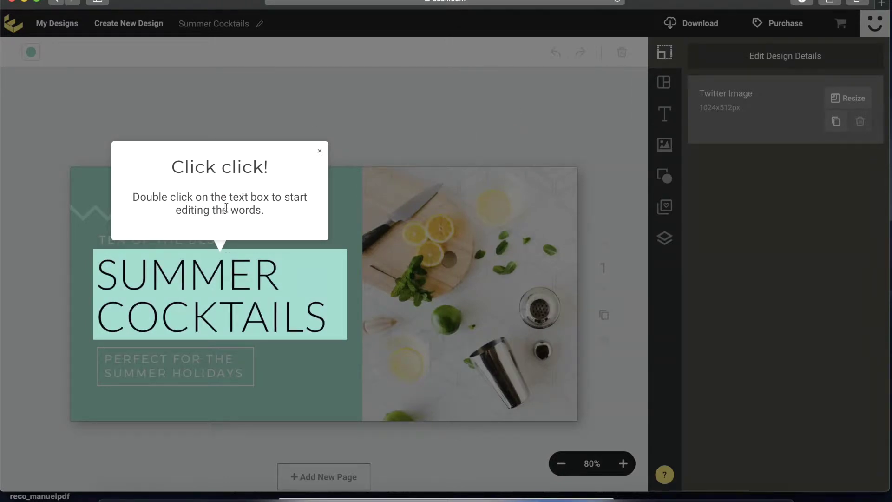
{"action": "double_click", "coordinate": [224, 288]}
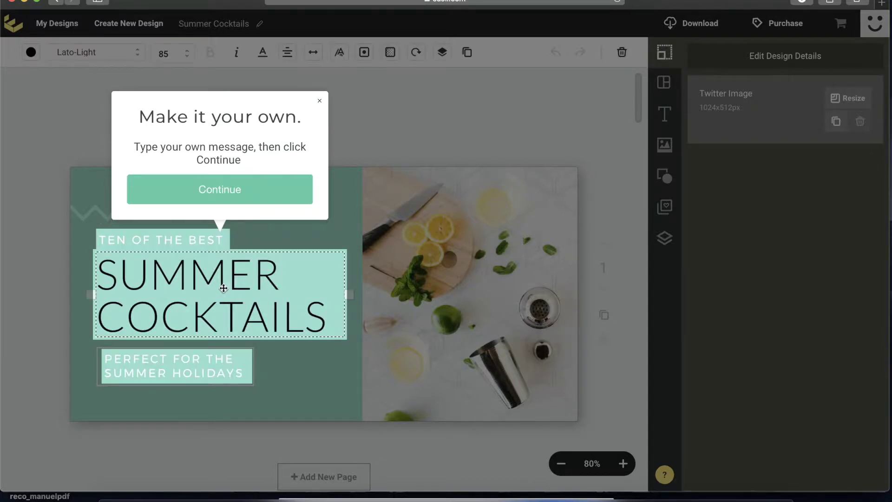
{"action": "left_click_drag", "start_coordinate": [327, 320], "coordinate": [81, 262]}
{"action": "left_click", "coordinate": [99, 264]}
{"action": "left_click_drag", "start_coordinate": [100, 264], "coordinate": [338, 315]}
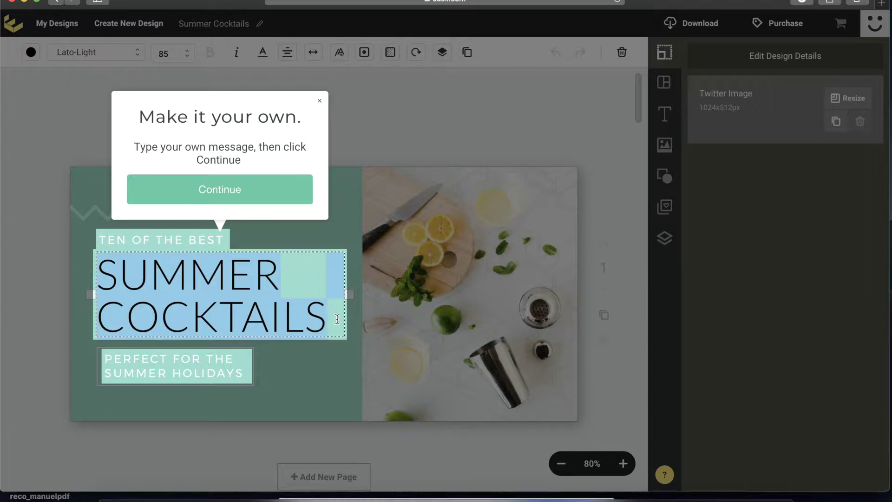
{"action": "type", "text": "MAKE A "}
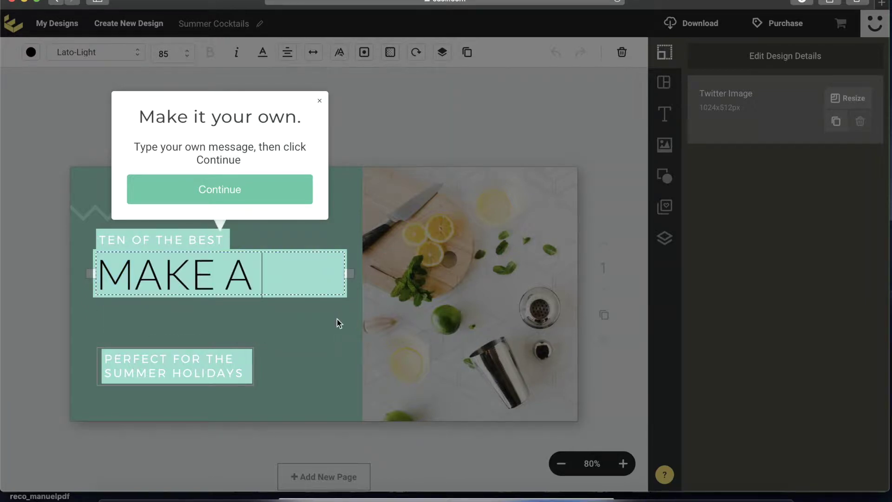
{"action": "type", "text": "LEMONADE"}
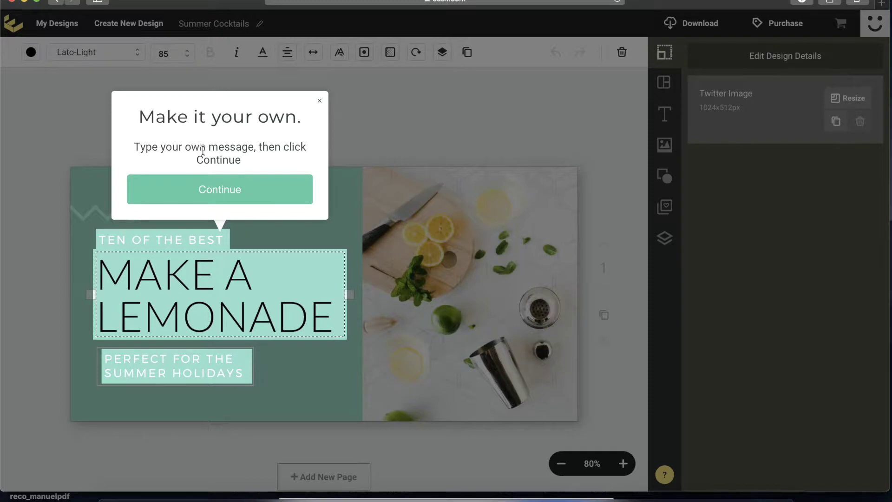
{"action": "left_click", "coordinate": [229, 188]}
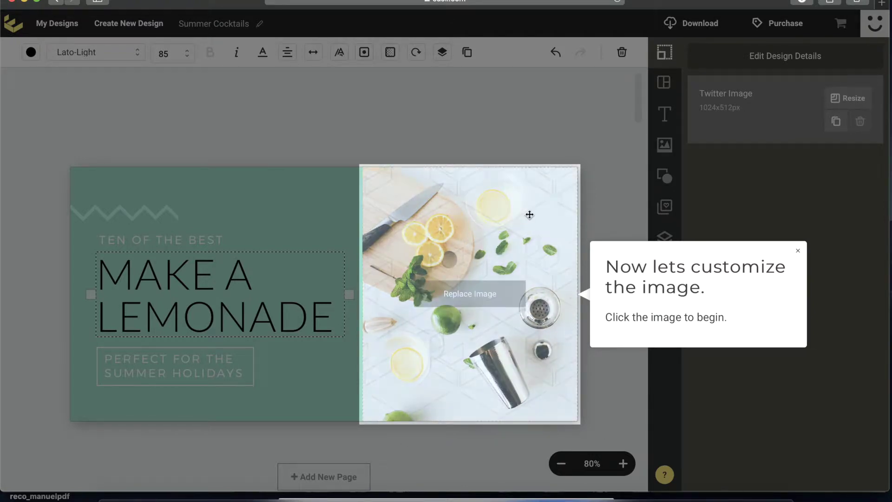
- Select the cocktail photo for replacement, search the stock image library for lemon images and browse the thumbnails
{"action": "left_click", "coordinate": [467, 292]}
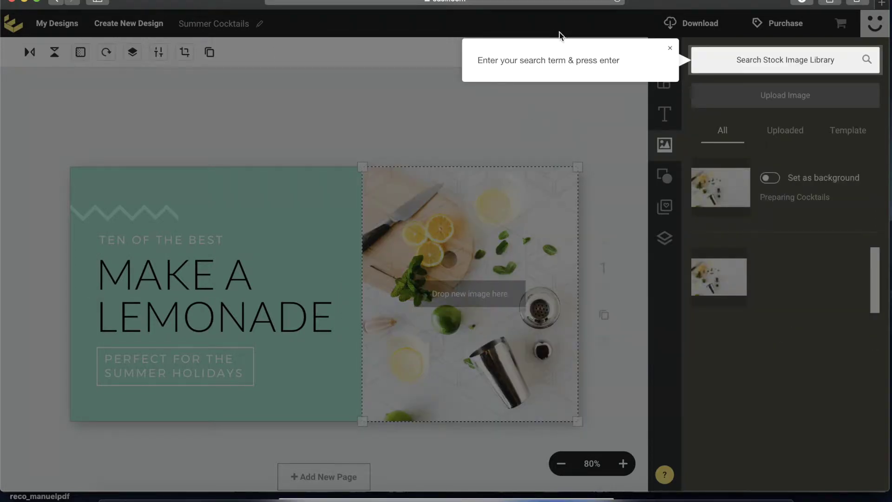
{"action": "left_click", "coordinate": [746, 61]}
{"action": "type", "text": "lemo"}
{"action": "key", "text": "Return"}
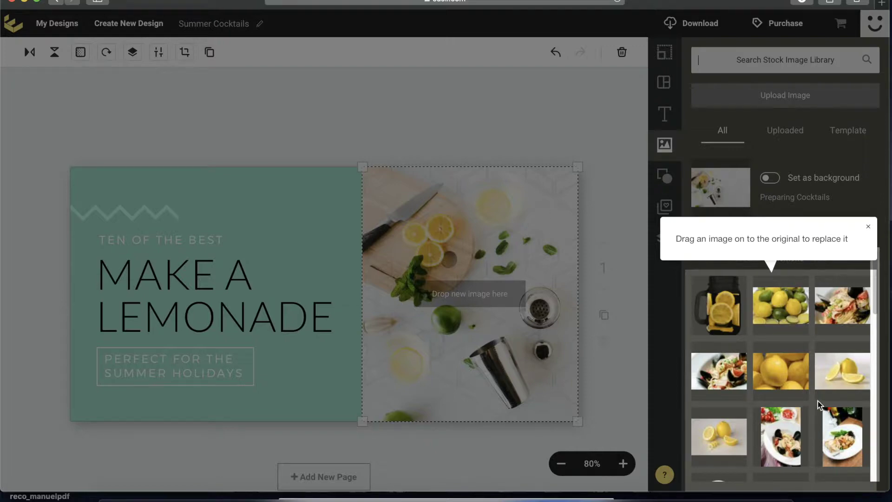
{"action": "scroll", "coordinate": [818, 404], "scroll_direction": "down", "scroll_amount": 3}
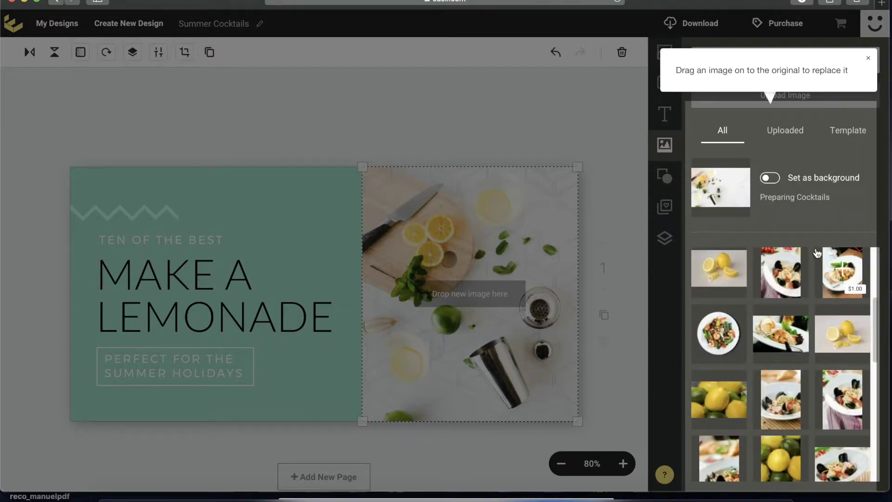
{"action": "scroll", "coordinate": [845, 334], "scroll_direction": "up", "scroll_amount": 5}
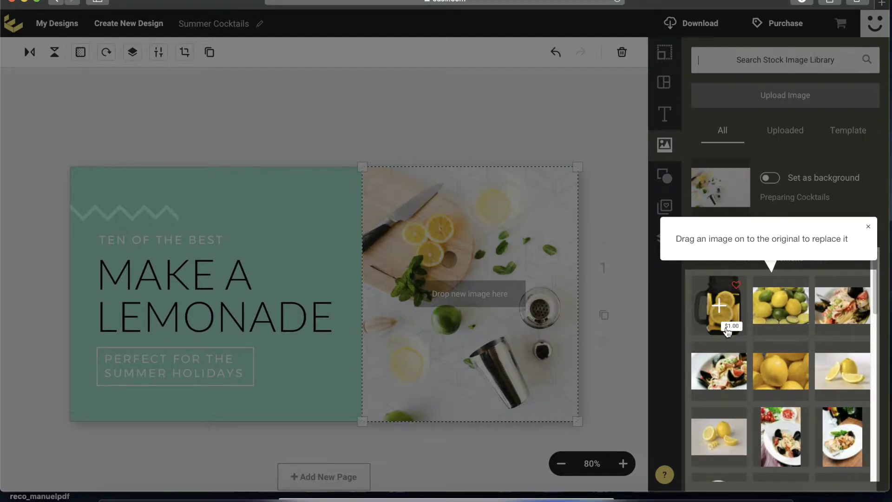
{"action": "scroll", "coordinate": [727, 387], "scroll_direction": "down", "scroll_amount": 5}
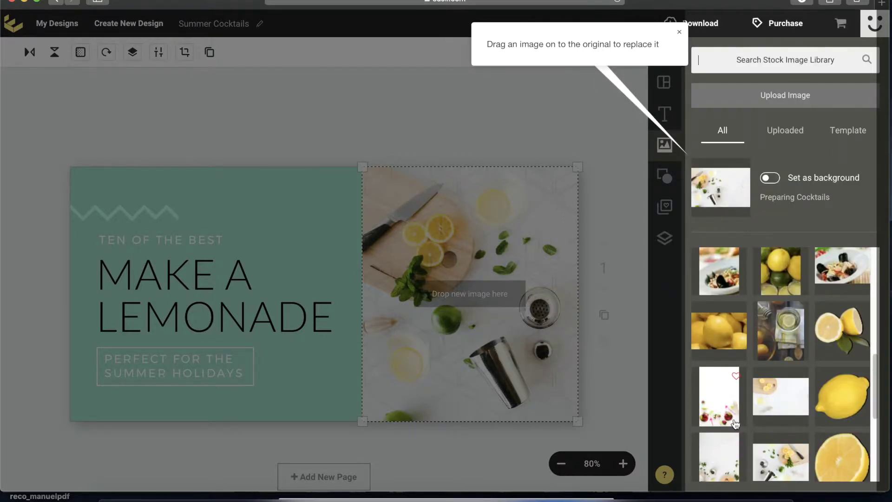
{"action": "scroll", "coordinate": [799, 426], "scroll_direction": "down", "scroll_amount": 1}
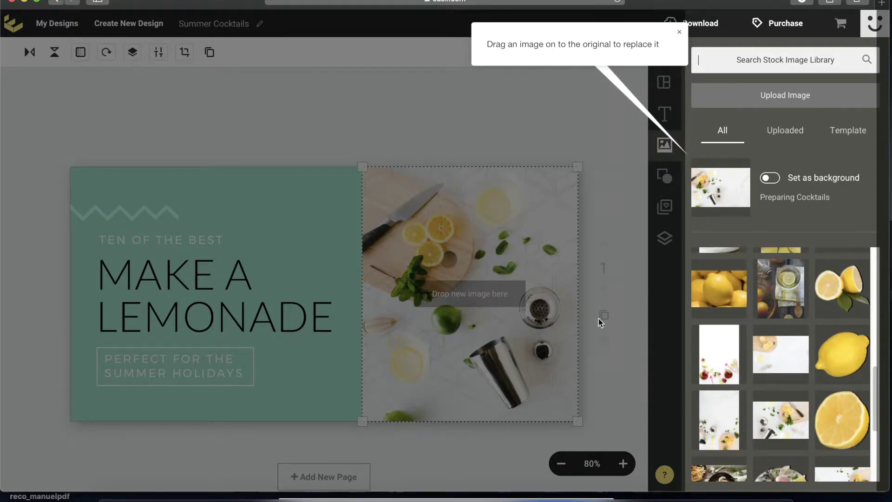
{"action": "scroll", "coordinate": [792, 433], "scroll_direction": "down", "scroll_amount": 1}
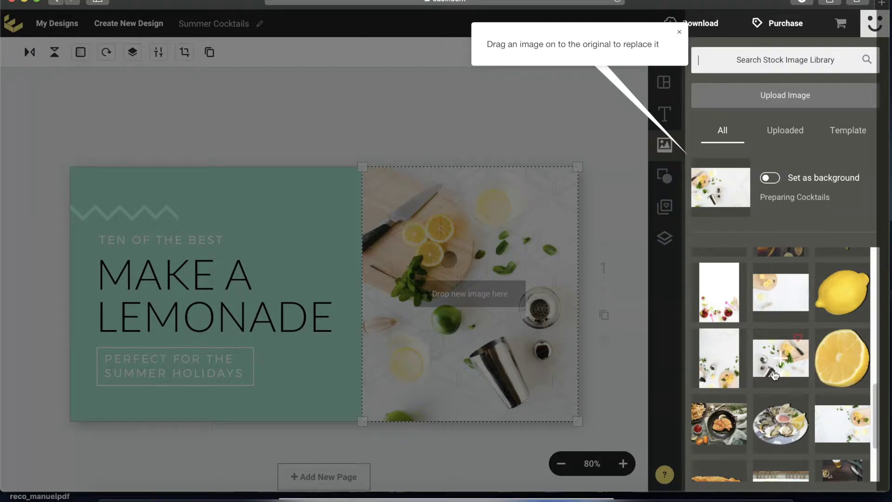
- Try to replace the cocktail photo with the stock image "Chopping block with lemons and limes", and delete the inserted copy
{"action": "left_click", "coordinate": [842, 428]}
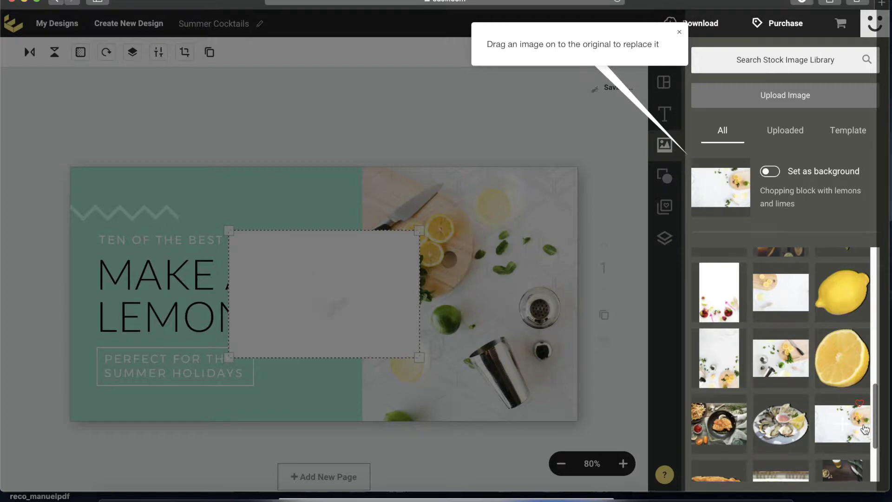
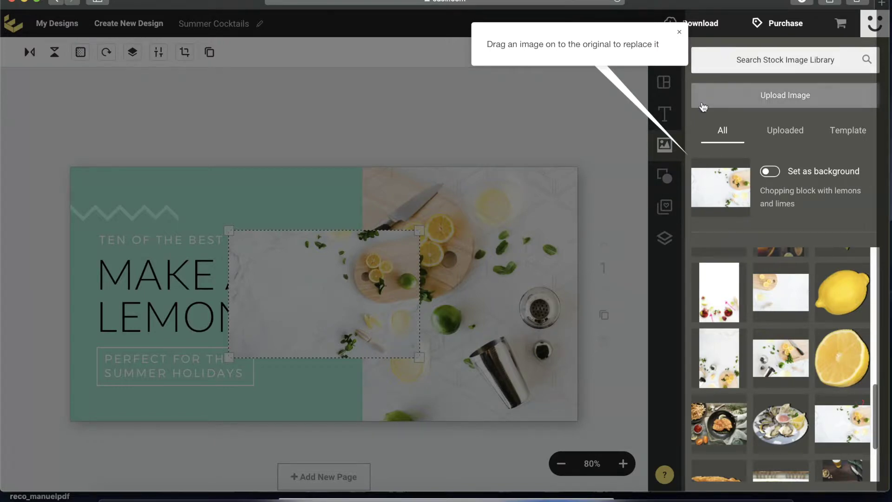
{"action": "left_click_drag", "start_coordinate": [371, 258], "coordinate": [370, 259]}
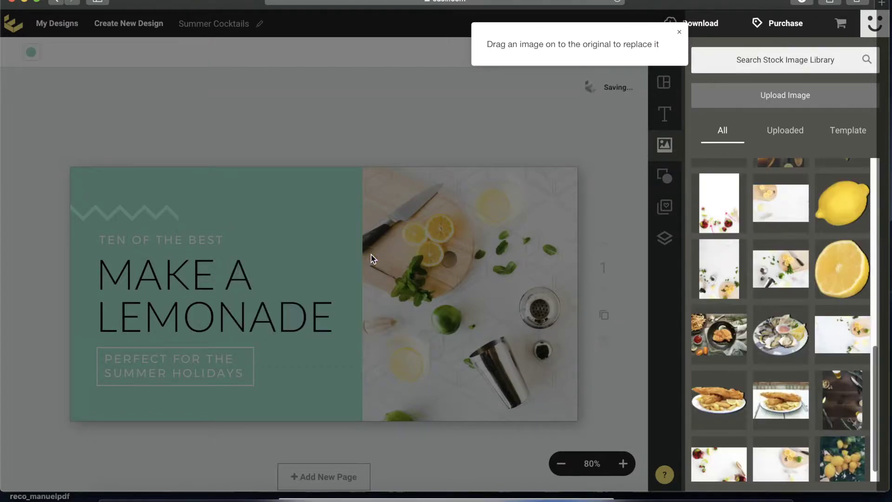
{"action": "left_click_drag", "start_coordinate": [842, 333], "coordinate": [484, 263]}
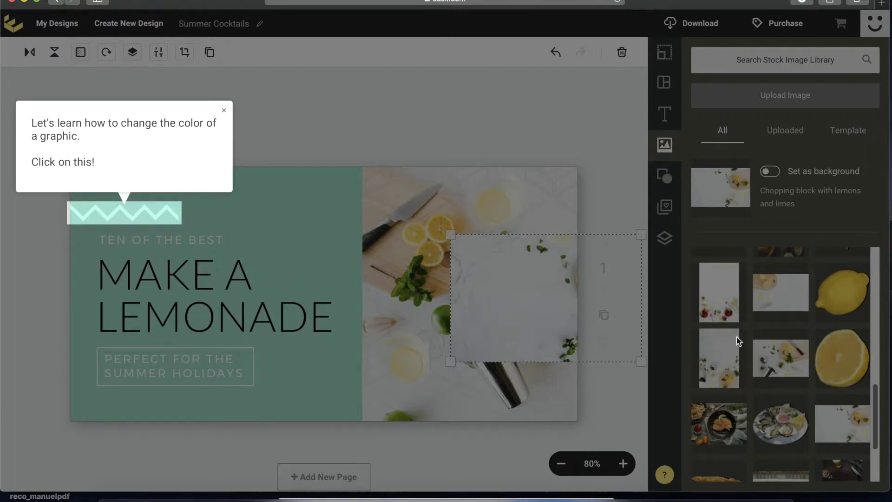
{"action": "key", "text": "BackSpace"}
{"action": "scroll", "coordinate": [859, 357], "scroll_direction": "down", "scroll_amount": 2}
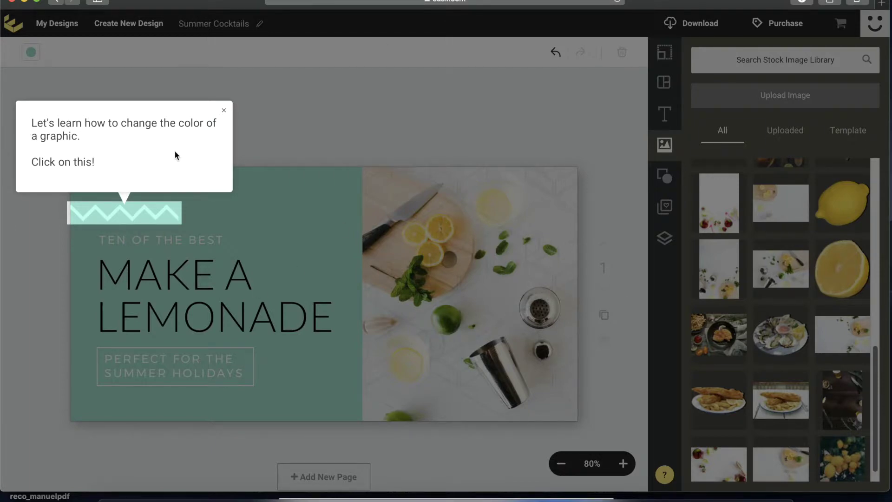
- Examine the zigzag graphic's color options, including the document colors, hex value and expanded full color picker
{"action": "left_click", "coordinate": [121, 211]}
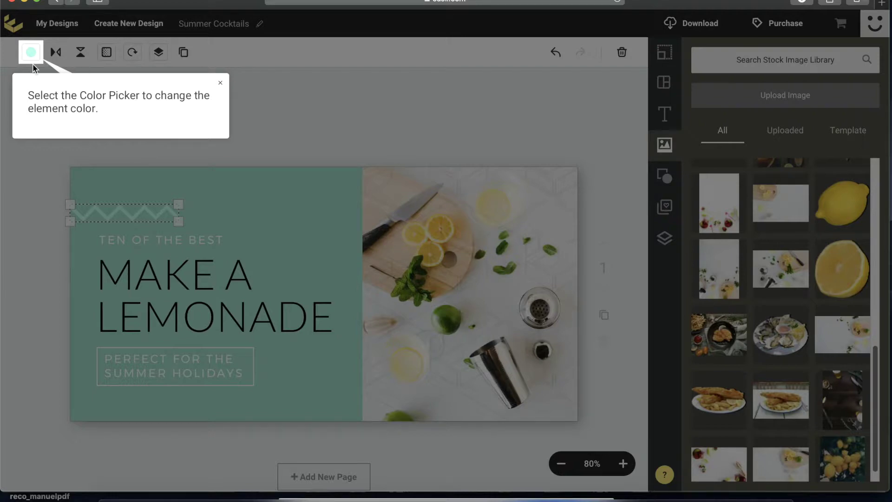
{"action": "left_click", "coordinate": [31, 53]}
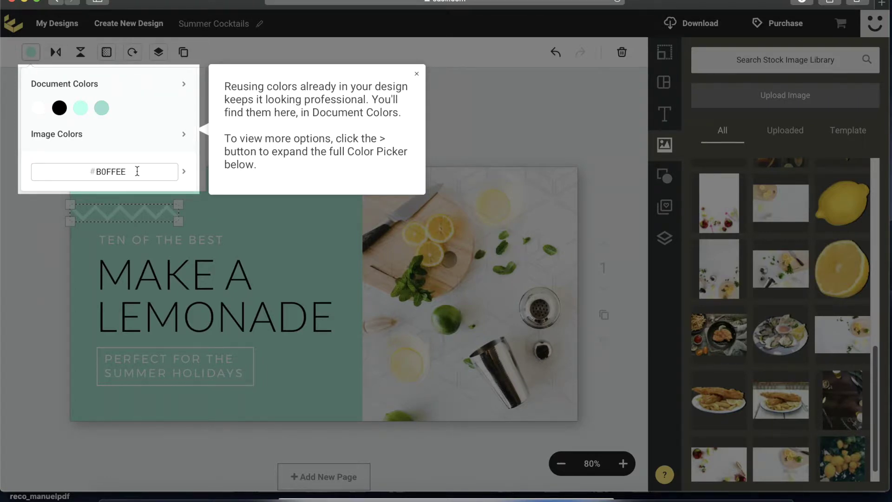
{"action": "left_click", "coordinate": [185, 171]}
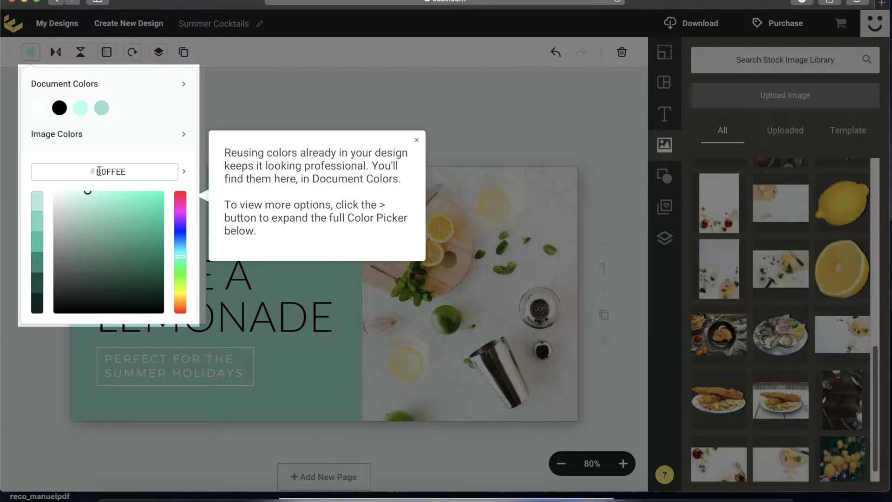
{"action": "left_click", "coordinate": [130, 171]}
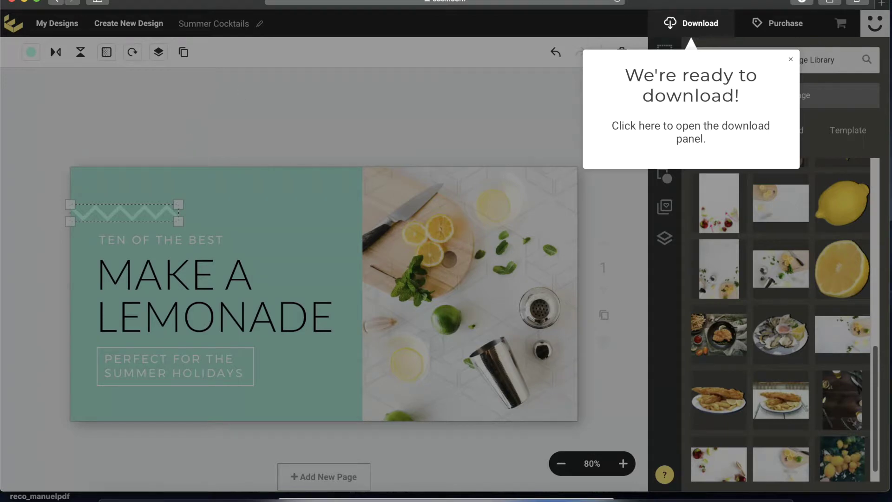
- Download the finished design as a PNG file
{"action": "left_click", "coordinate": [705, 27]}
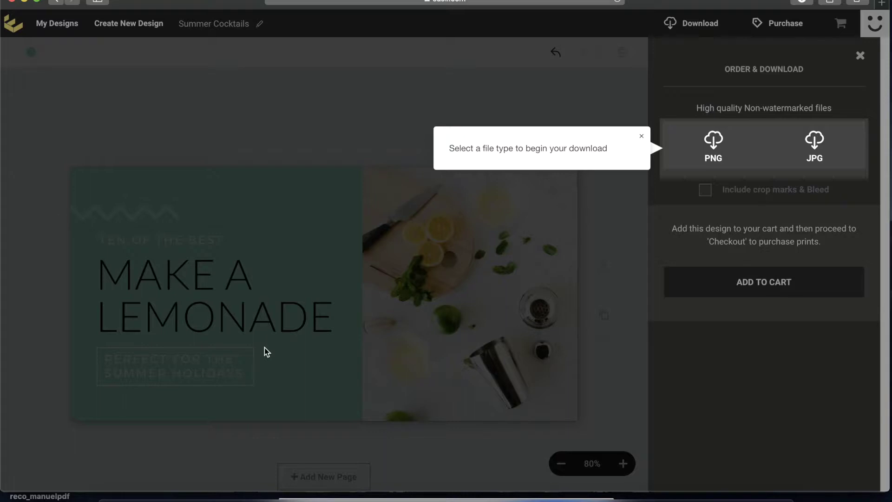
{"action": "left_click", "coordinate": [733, 154]}
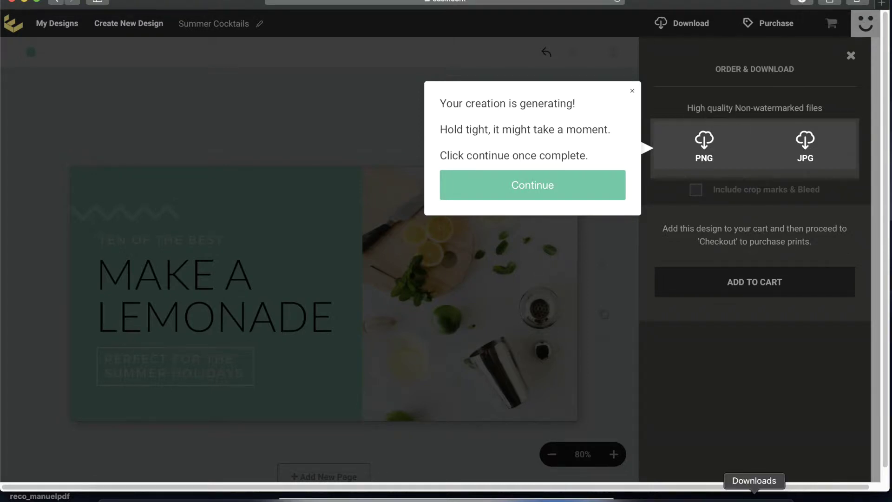
- Switch to Finder and open the downloaded summer_cocktails_twitter PNG from the social media folder within the Desktop folders
{"action": "left_click", "coordinate": [752, 495]}
{"action": "left_click", "coordinate": [602, 75]}
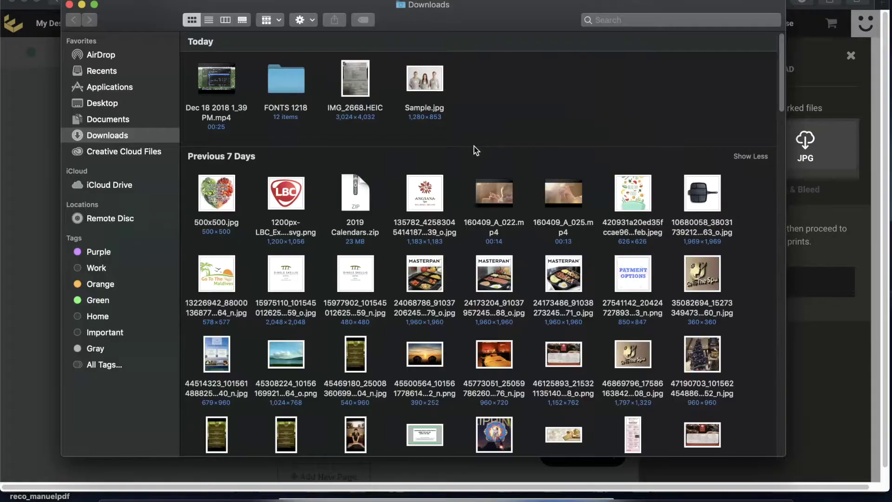
{"action": "left_click", "coordinate": [105, 103]}
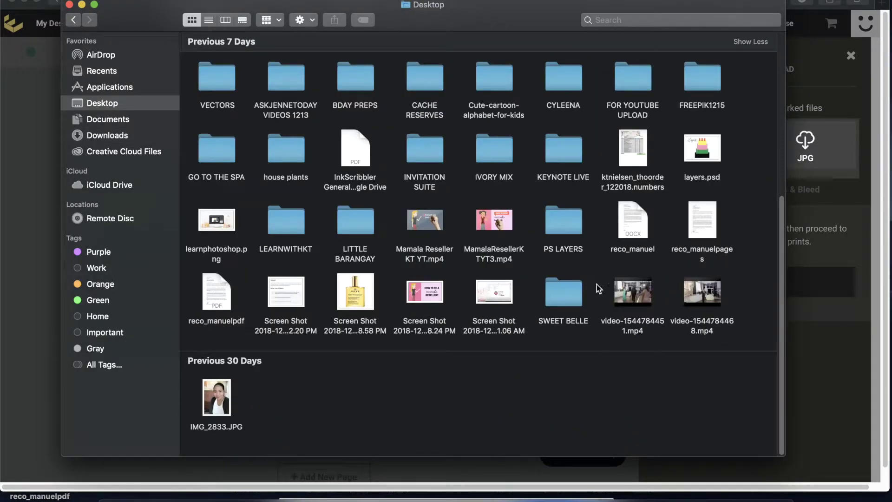
{"action": "double_click", "coordinate": [567, 85]}
{"action": "double_click", "coordinate": [494, 54]}
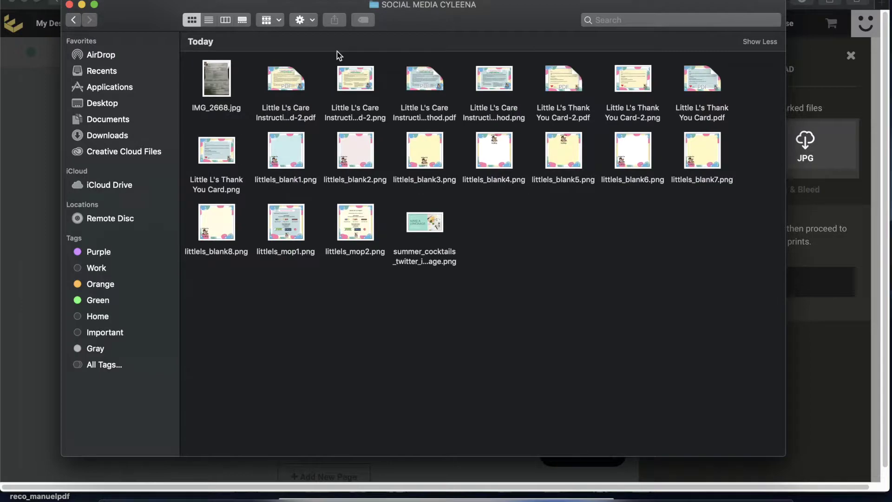
{"action": "left_click", "coordinate": [433, 245]}
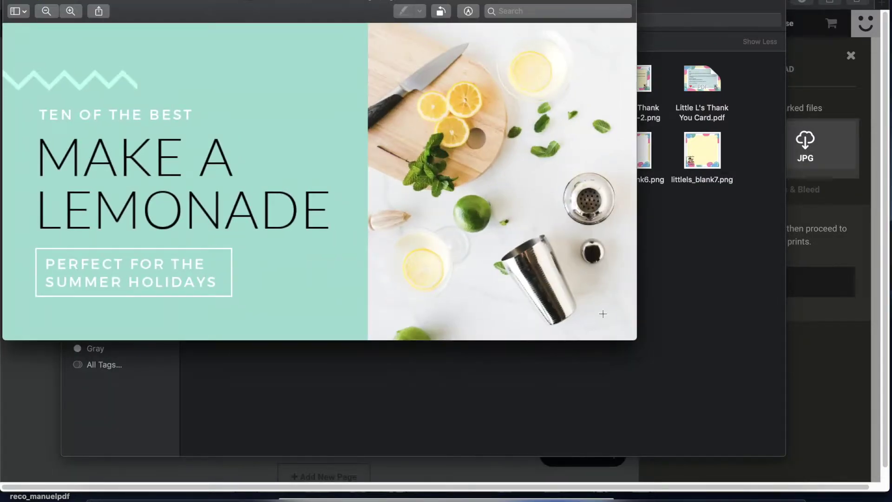
- Enlarge the image preview to inspect the downloaded graphic, and close it
{"action": "left_click_drag", "start_coordinate": [636, 339], "coordinate": [890, 483]}
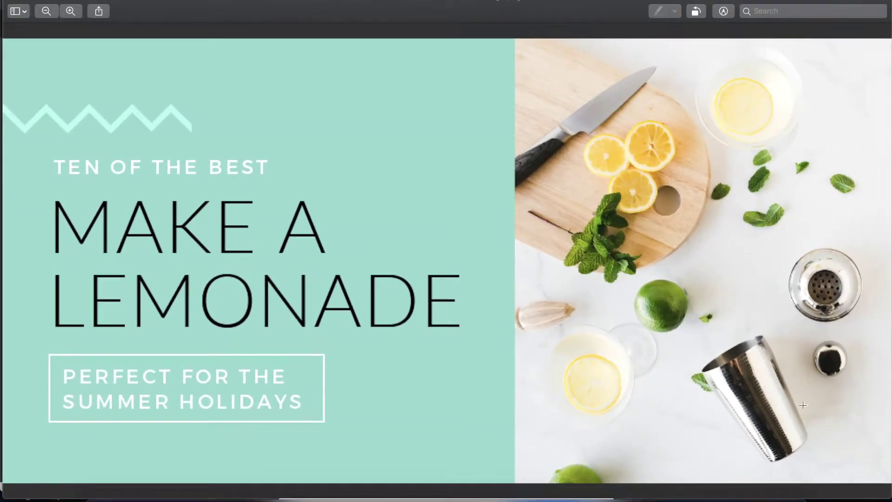
{"action": "left_click", "coordinate": [13, 4]}
{"action": "key", "text": "super+w"}
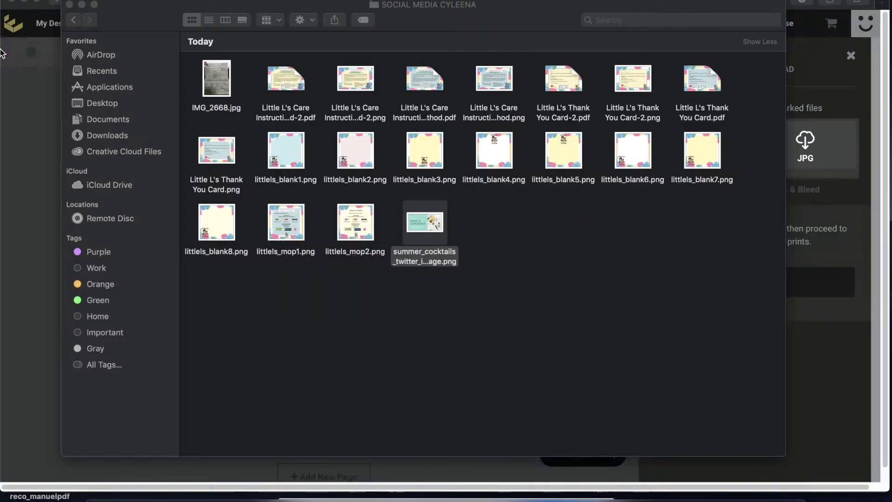
- Return to Easil in the browser, continue the tour, close the download panel and go to My Designs
{"action": "left_click", "coordinate": [29, 115]}
{"action": "left_click", "coordinate": [508, 189]}
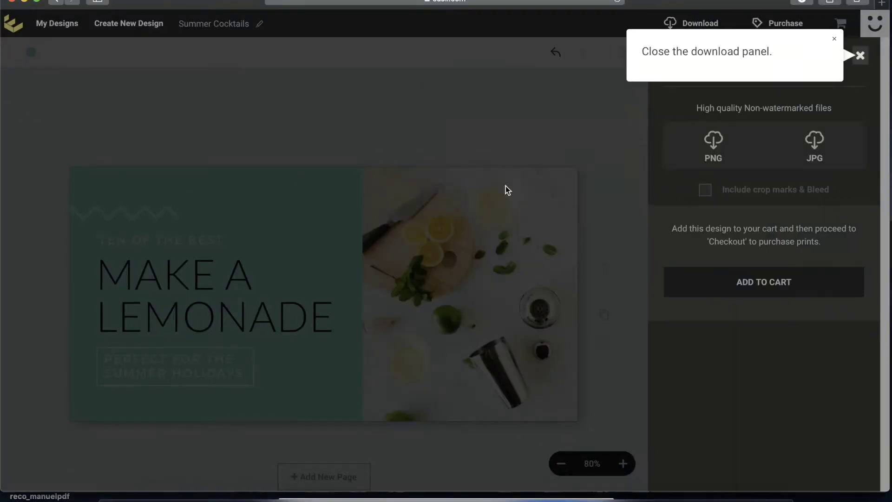
{"action": "left_click", "coordinate": [860, 55]}
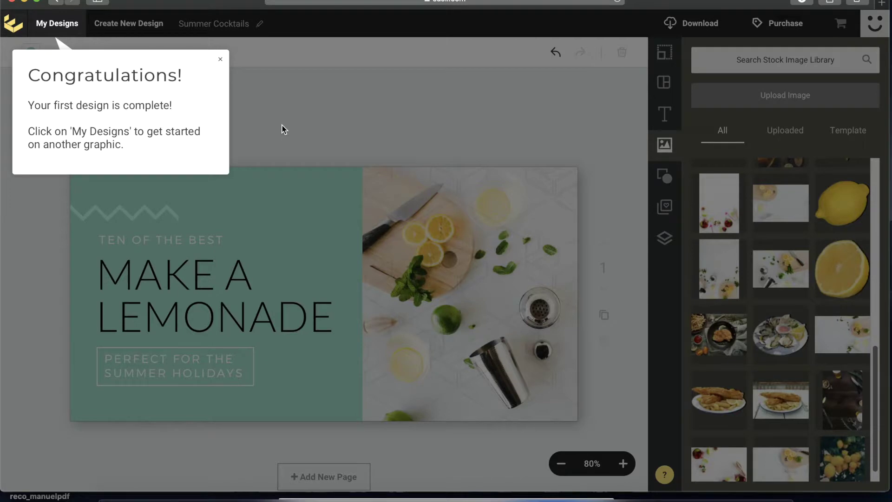
{"action": "left_click", "coordinate": [61, 36]}
{"action": "left_click", "coordinate": [55, 30]}
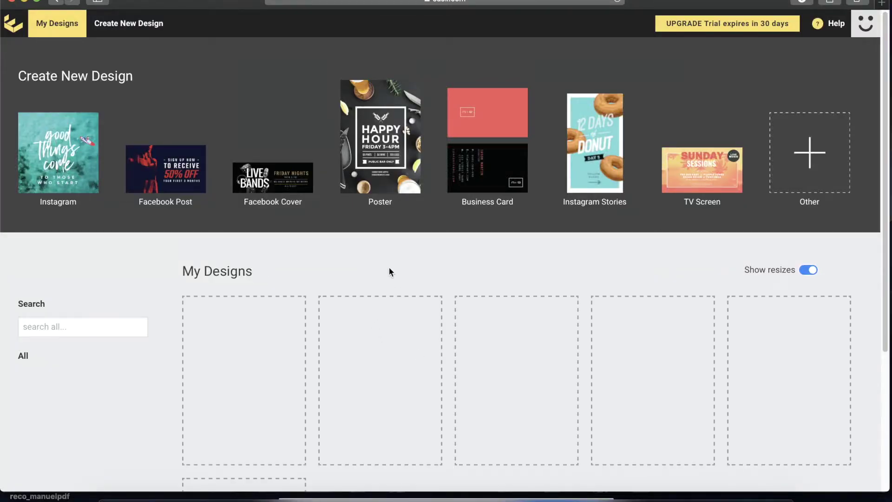
- Open the Create New Design gallery and look through its Instagram Post templates
{"action": "left_click", "coordinate": [124, 24]}
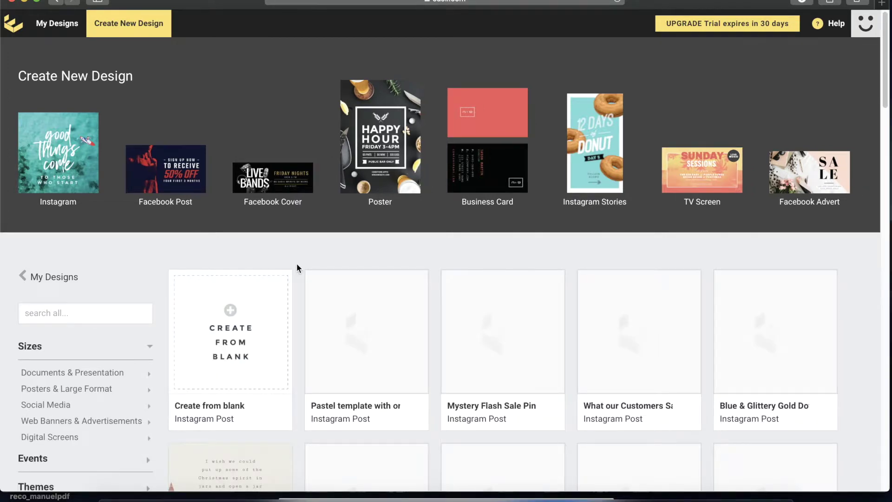
{"action": "scroll", "coordinate": [296, 263], "scroll_direction": "down", "scroll_amount": 5}
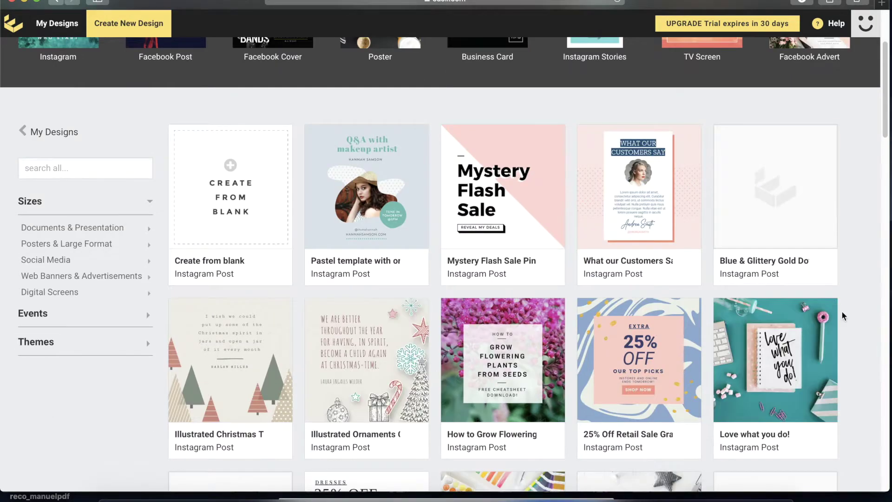
{"action": "scroll", "coordinate": [846, 325], "scroll_direction": "down", "scroll_amount": 1}
{"action": "scroll", "coordinate": [846, 329], "scroll_direction": "down", "scroll_amount": 1}
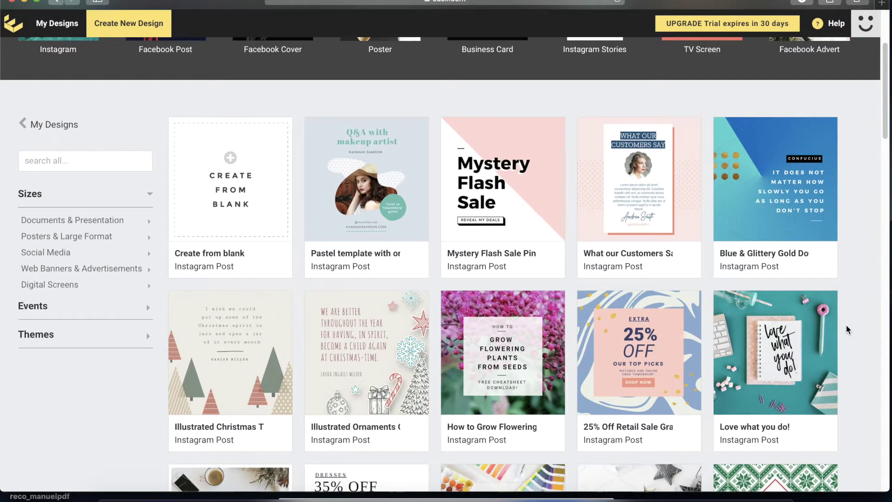
{"action": "scroll", "coordinate": [846, 324], "scroll_direction": "down", "scroll_amount": 2}
{"action": "scroll", "coordinate": [840, 323], "scroll_direction": "down", "scroll_amount": 2}
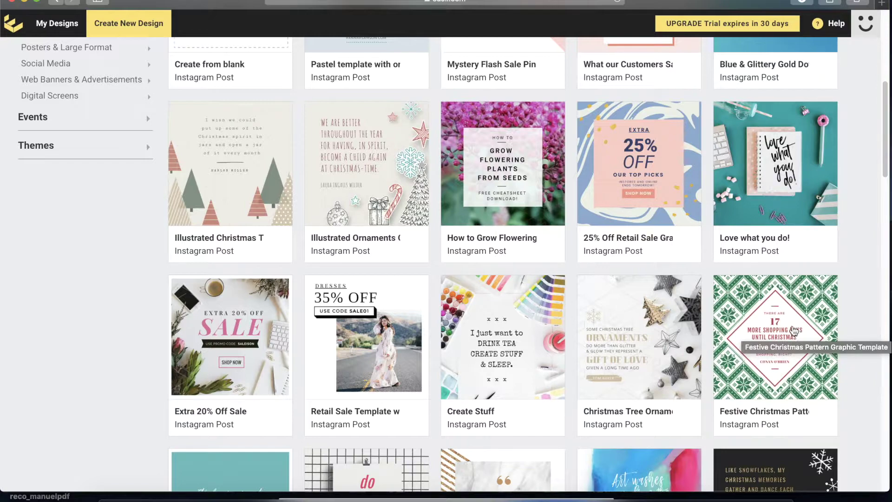
{"action": "scroll", "coordinate": [794, 331], "scroll_direction": "up", "scroll_amount": 10}
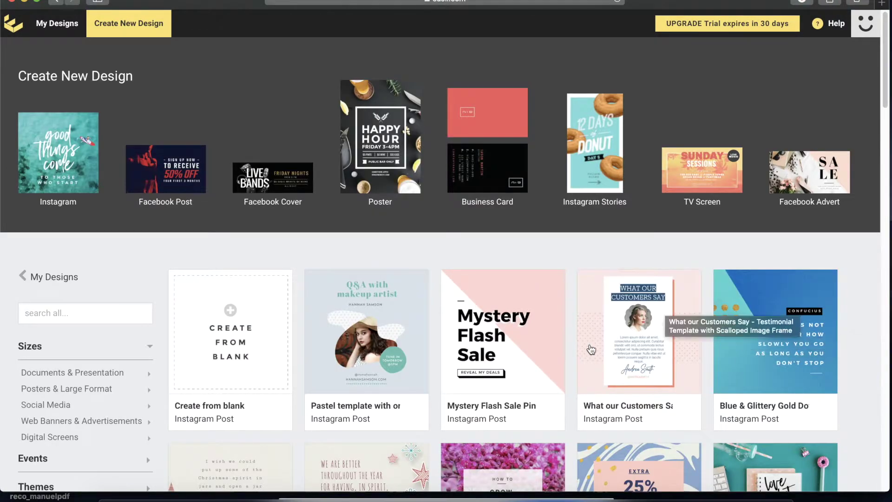
{"action": "scroll", "coordinate": [283, 252], "scroll_direction": "down", "scroll_amount": 3}
{"action": "scroll", "coordinate": [670, 403], "scroll_direction": "up", "scroll_amount": 2}
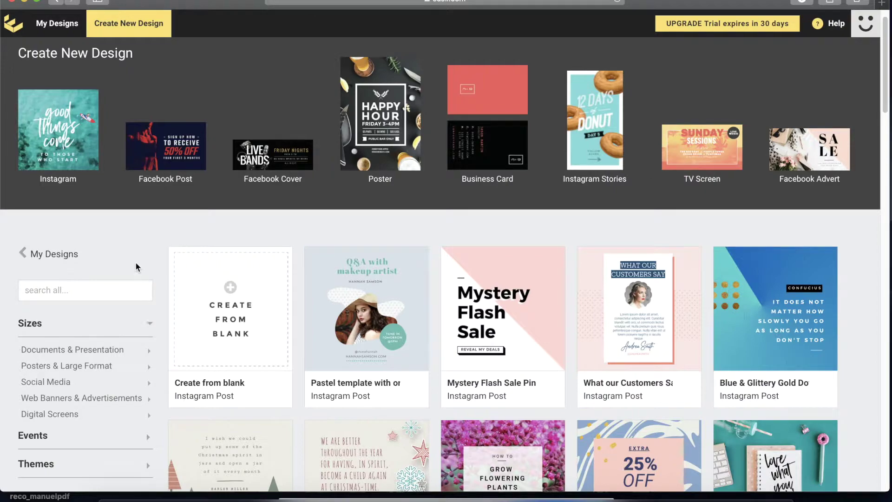
- Expand the Events and Themes template categories and look through their entries
{"action": "scroll", "coordinate": [138, 266], "scroll_direction": "down", "scroll_amount": 3}
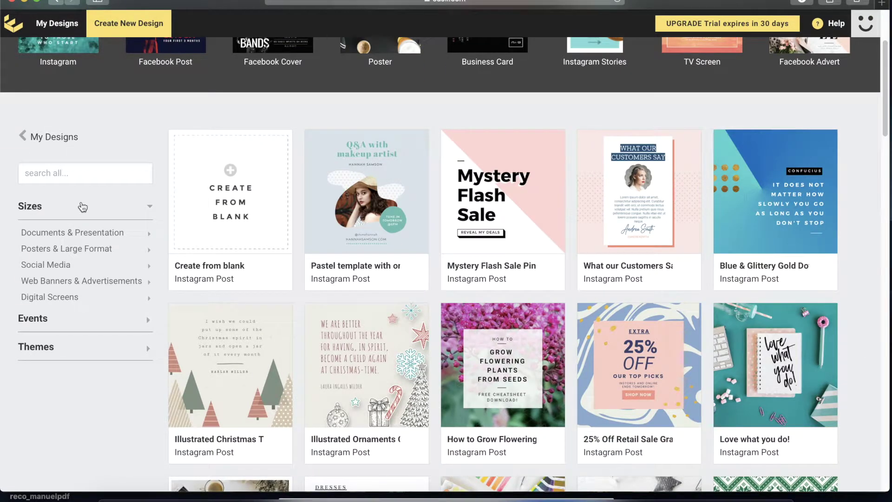
{"action": "left_click", "coordinate": [147, 320]}
{"action": "scroll", "coordinate": [121, 355], "scroll_direction": "down", "scroll_amount": 6}
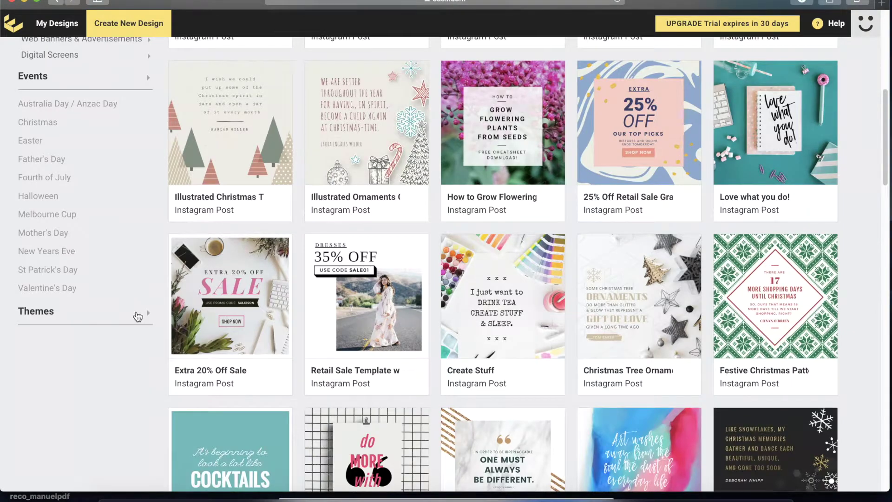
{"action": "left_click", "coordinate": [137, 317]}
{"action": "scroll", "coordinate": [112, 405], "scroll_direction": "down", "scroll_amount": 1}
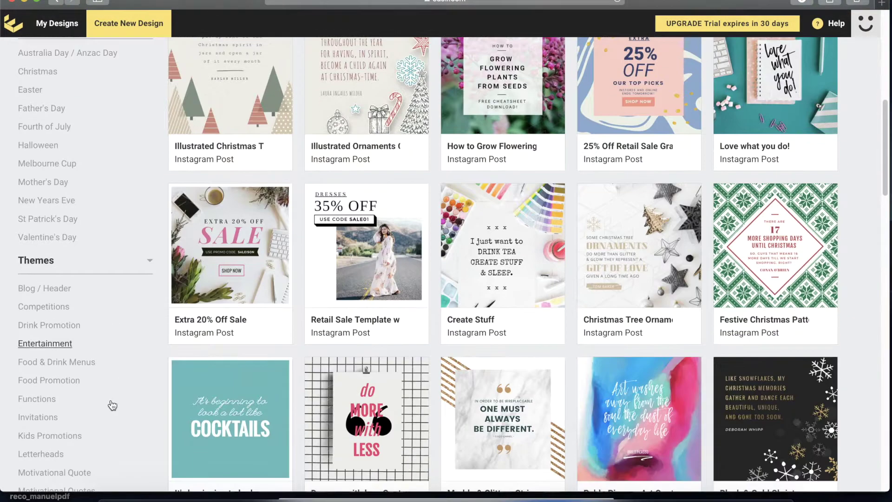
{"action": "scroll", "coordinate": [110, 400], "scroll_direction": "down", "scroll_amount": 1}
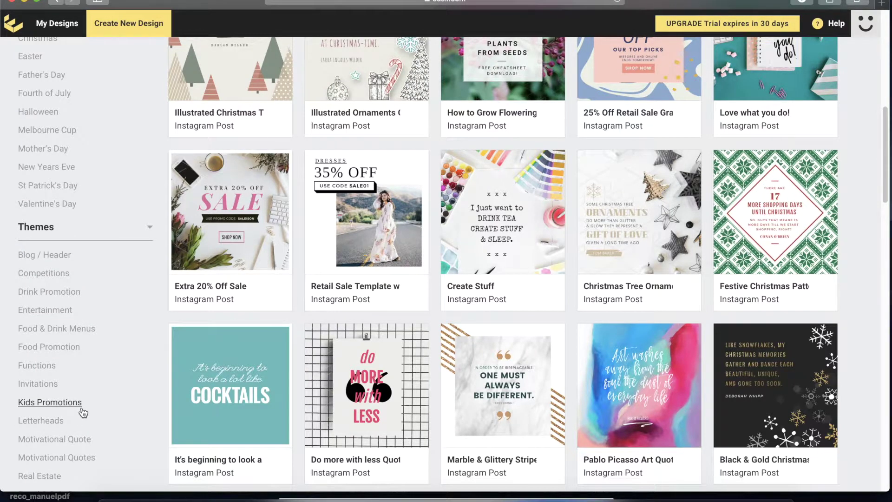
{"action": "scroll", "coordinate": [83, 413], "scroll_direction": "down", "scroll_amount": 1}
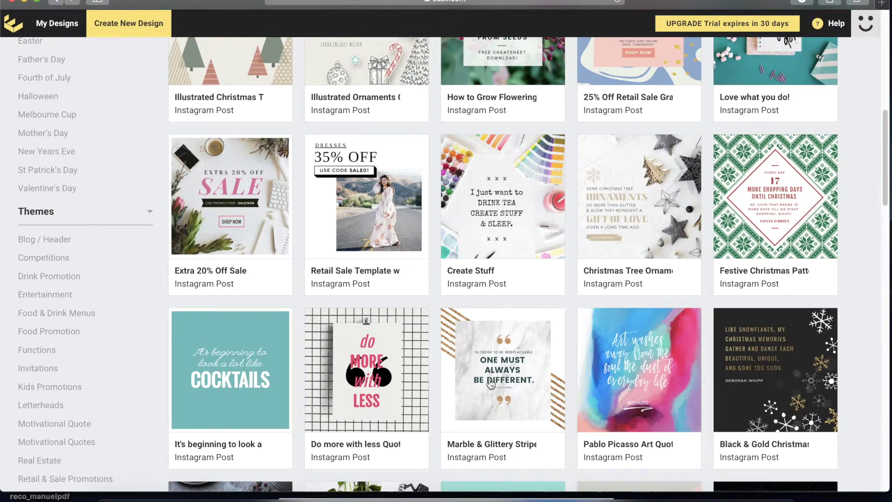
- Find the Christmas Quote Graphic with Gift Boxes template among the Instagram posts and open it for editing
{"action": "scroll", "coordinate": [446, 403], "scroll_direction": "down", "scroll_amount": 5}
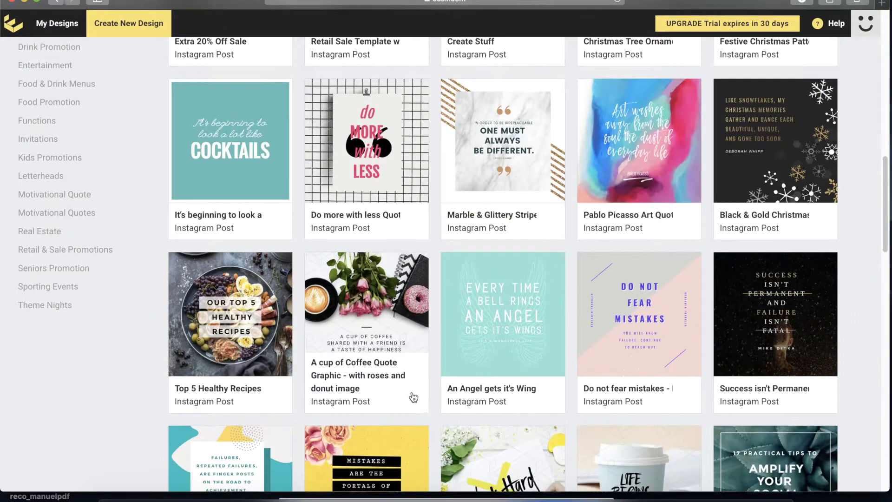
{"action": "scroll", "coordinate": [409, 399], "scroll_direction": "down", "scroll_amount": 2}
{"action": "scroll", "coordinate": [405, 407], "scroll_direction": "down", "scroll_amount": 7}
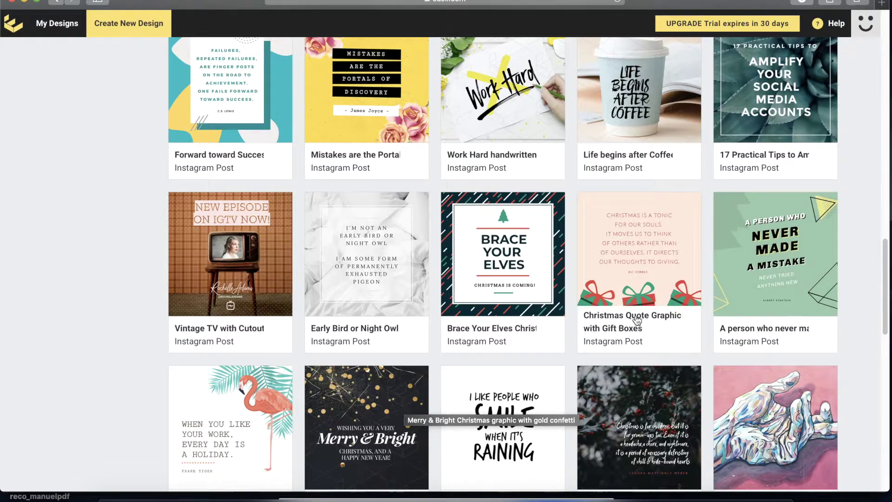
{"action": "left_click", "coordinate": [643, 257]}
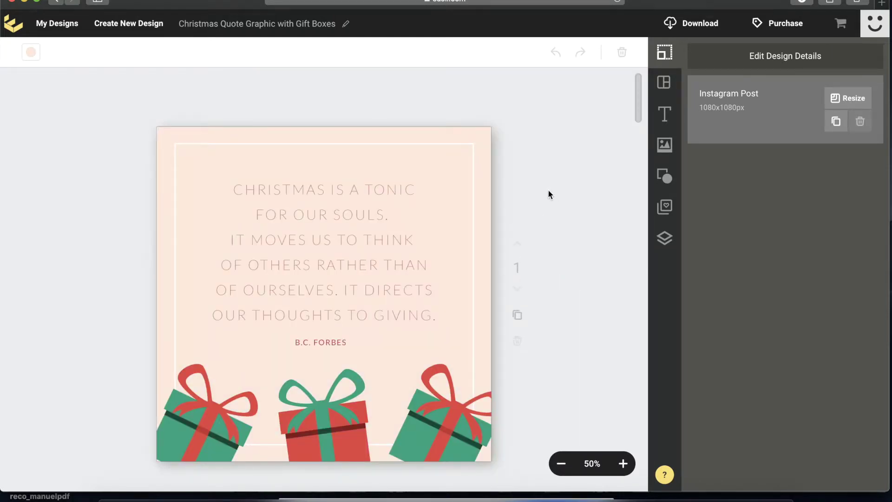
- Recolor the thin frame around the Christmas quote with the red document color E54140
{"action": "scroll", "coordinate": [546, 208], "scroll_direction": "down", "scroll_amount": 1}
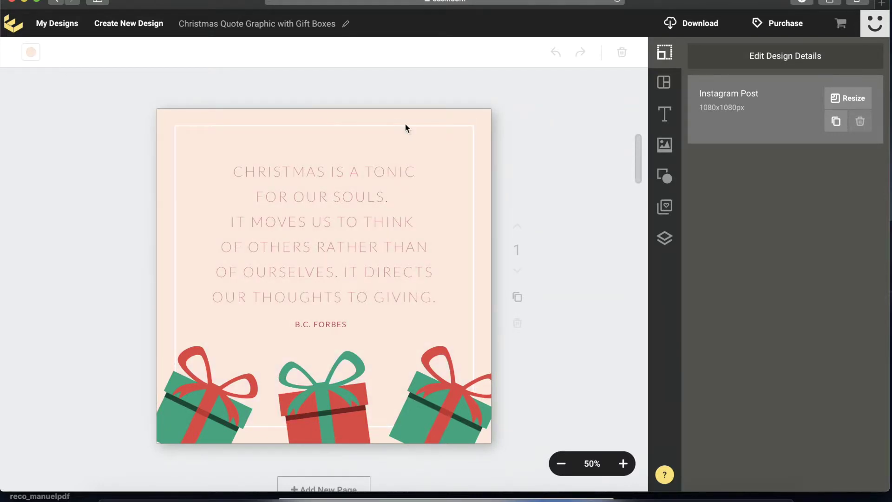
{"action": "left_click", "coordinate": [212, 124]}
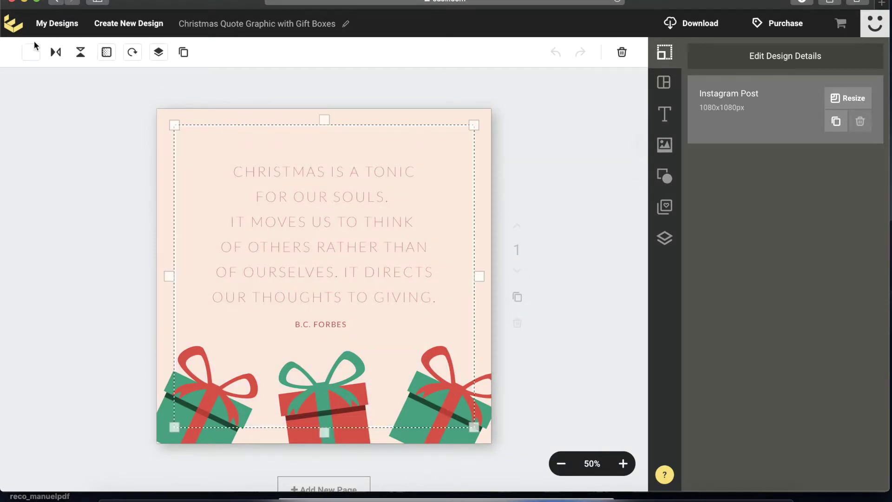
{"action": "left_click", "coordinate": [30, 56]}
{"action": "left_click", "coordinate": [101, 109]}
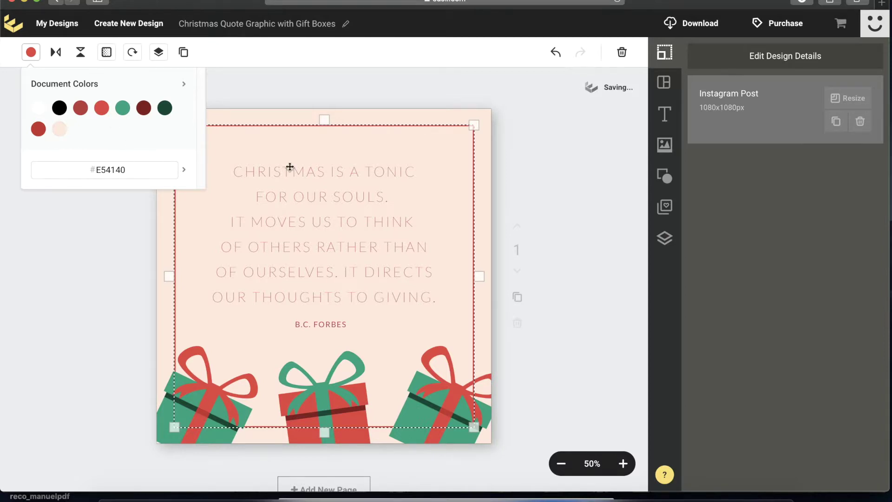
- Change the design's background color to white (FFFFFF) from the document colors
{"action": "left_click", "coordinate": [459, 116]}
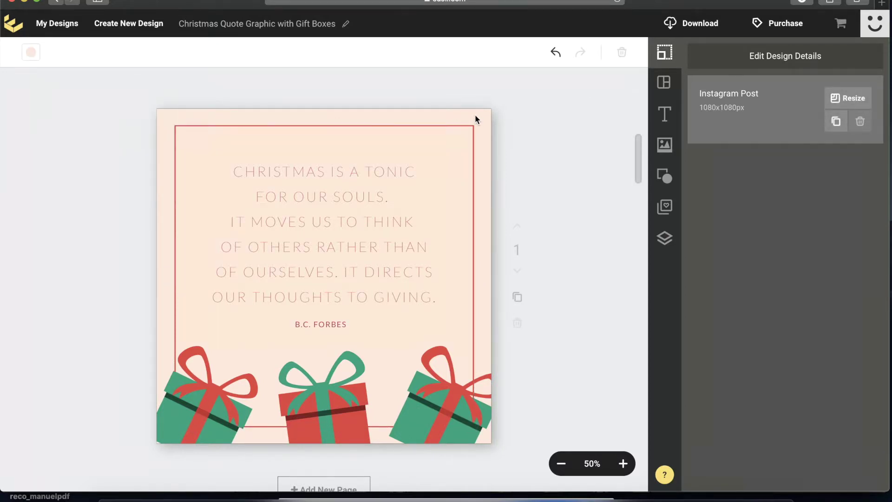
{"action": "left_click", "coordinate": [31, 52]}
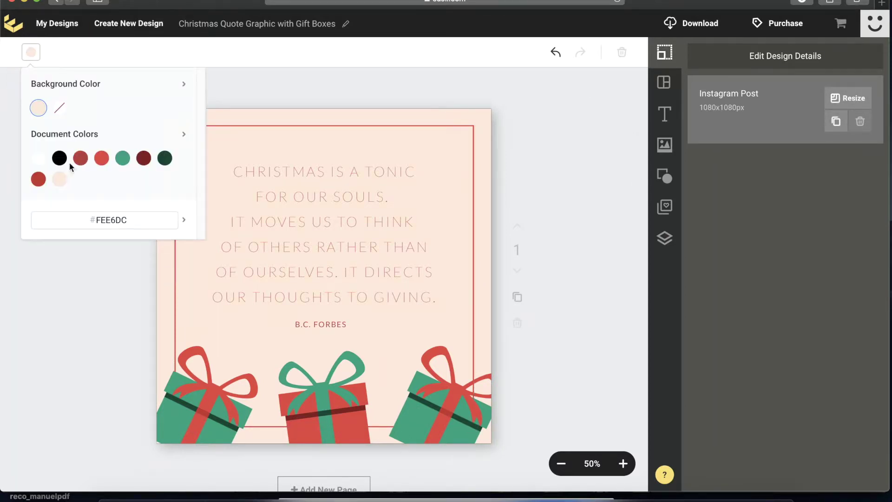
{"action": "left_click", "coordinate": [38, 159]}
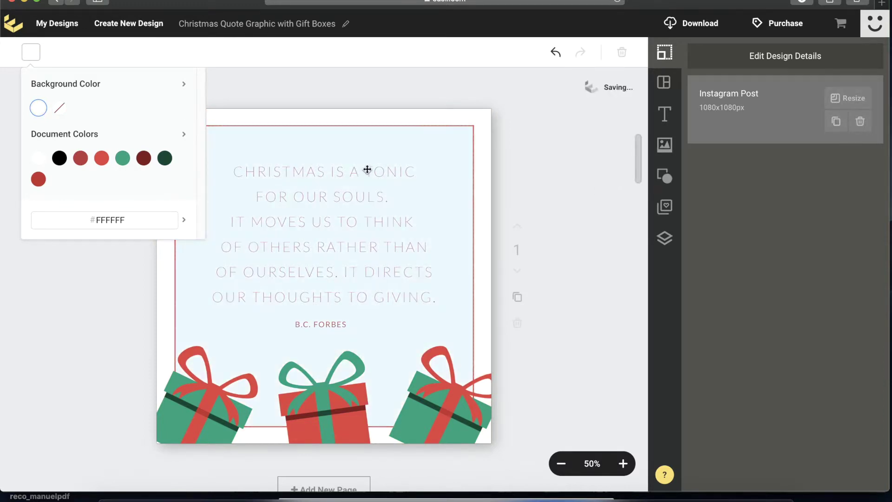
{"action": "left_click", "coordinate": [358, 176]}
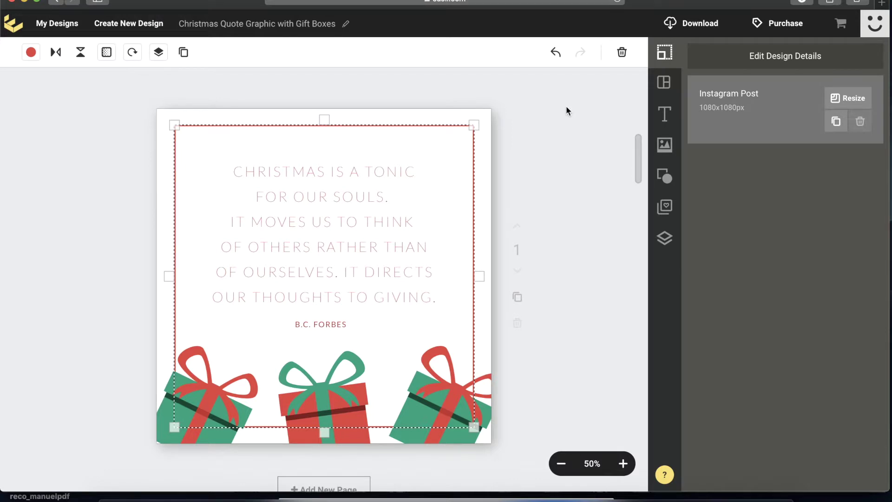
- Show the text elements and check the layer order and position options of the selected frame
{"action": "left_click", "coordinate": [664, 114]}
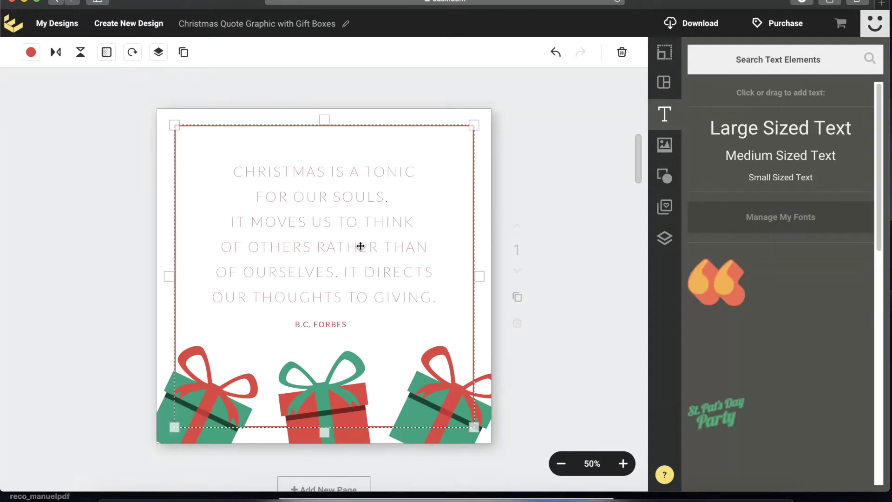
{"action": "left_click", "coordinate": [159, 53]}
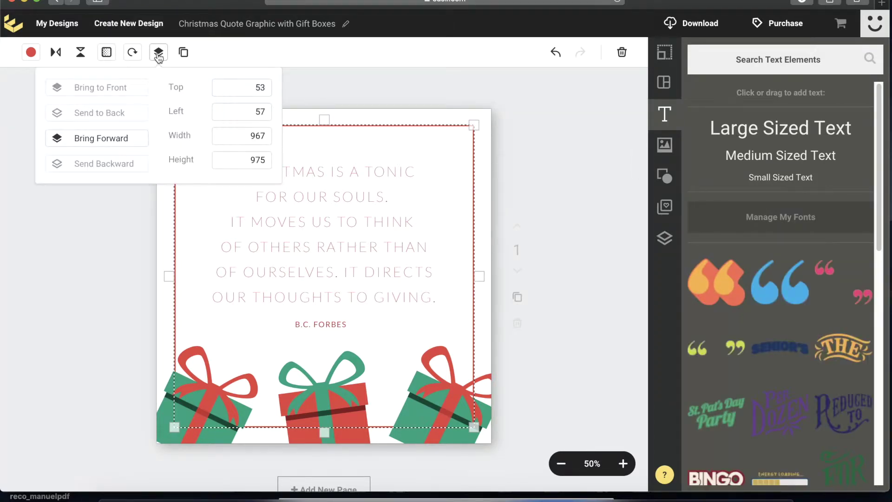
{"action": "left_click", "coordinate": [400, 172]}
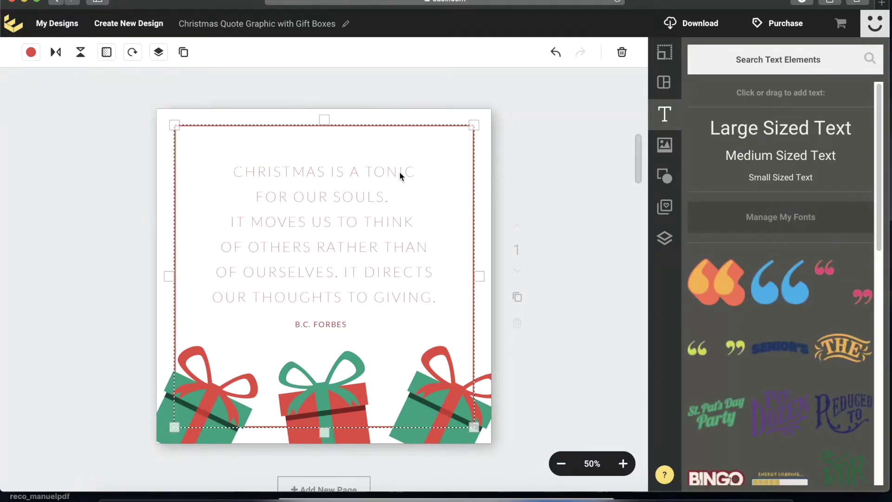
- Move the red frame down so that its upper edge crosses the lower lines of the quote, making the text selectable
{"action": "left_click", "coordinate": [569, 139]}
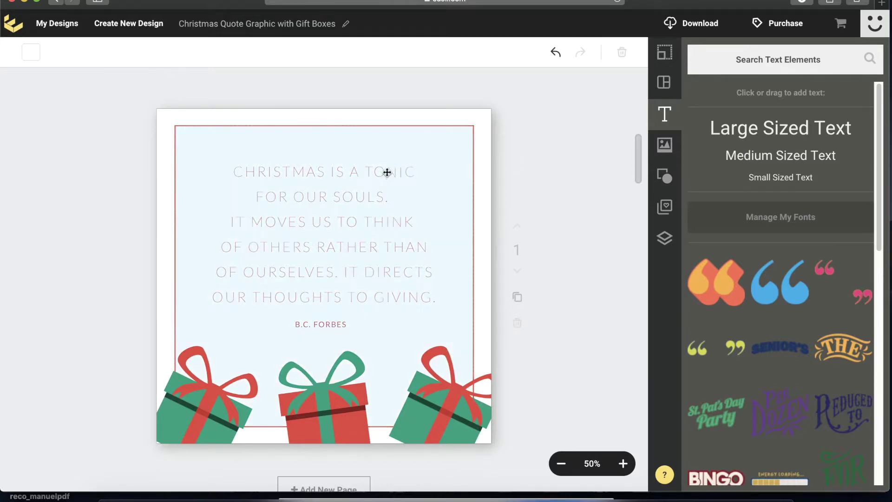
{"action": "left_click", "coordinate": [387, 171]}
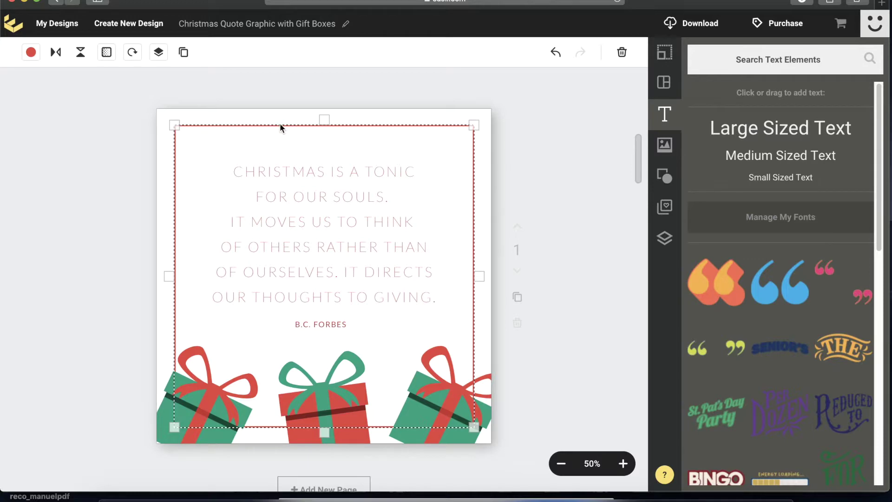
{"action": "left_click_drag", "start_coordinate": [307, 126], "coordinate": [304, 274]}
- Select the whole Christmas quote text and set its font to Barlow Condensed Extra-Bold
{"action": "left_click", "coordinate": [357, 163]}
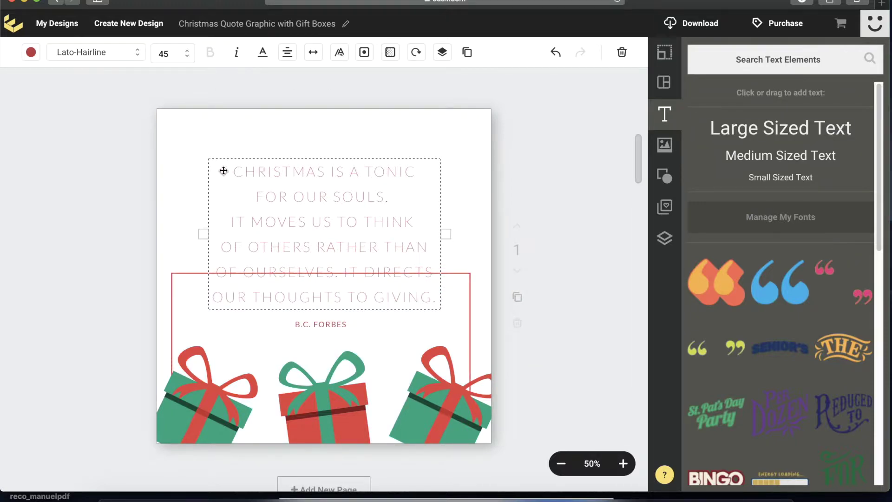
{"action": "mouse_move", "coordinate": [232, 166]}
{"action": "left_mouse_down"}
{"action": "mouse_move", "coordinate": [409, 265]}
{"action": "mouse_move", "coordinate": [426, 298]}
{"action": "mouse_move", "coordinate": [312, 250]}
{"action": "mouse_move", "coordinate": [225, 165]}
{"action": "left_mouse_up"}
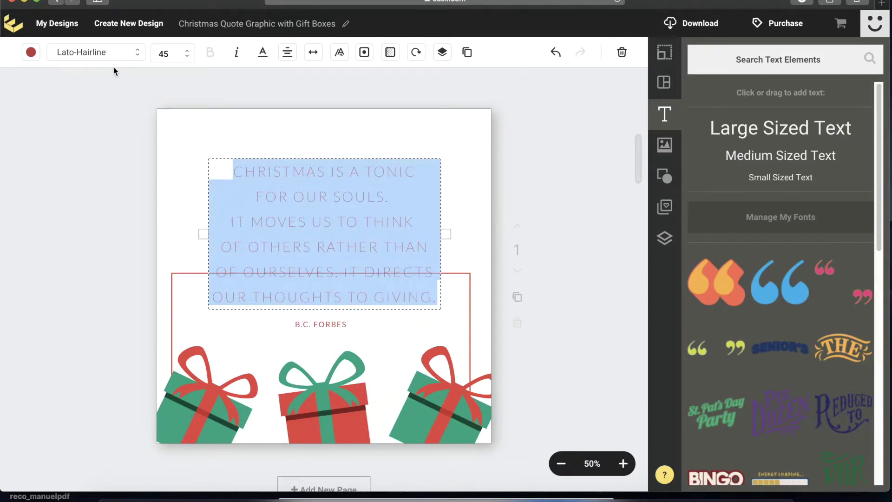
{"action": "left_click", "coordinate": [128, 56]}
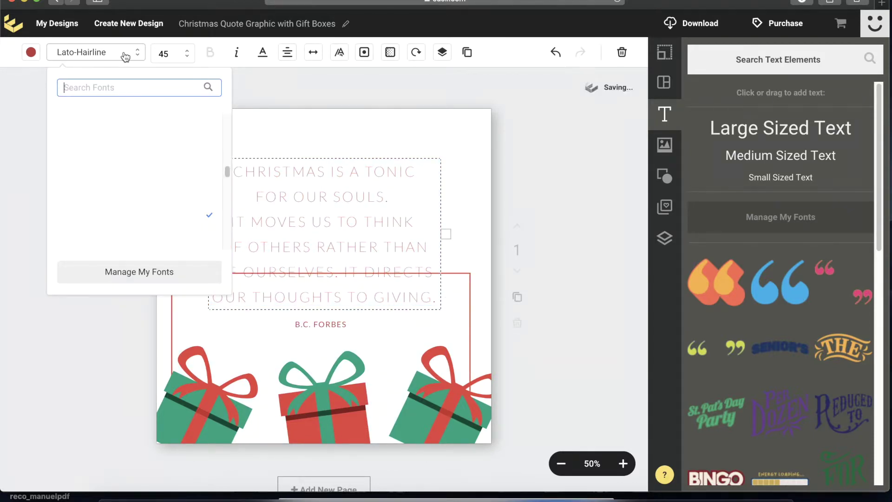
{"action": "scroll", "coordinate": [165, 232], "scroll_direction": "down", "scroll_amount": 5}
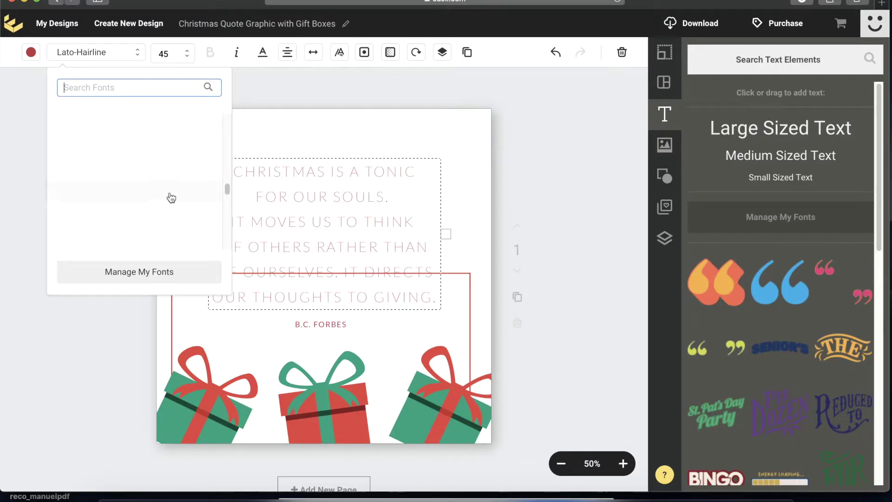
{"action": "scroll", "coordinate": [171, 202], "scroll_direction": "up", "scroll_amount": 8}
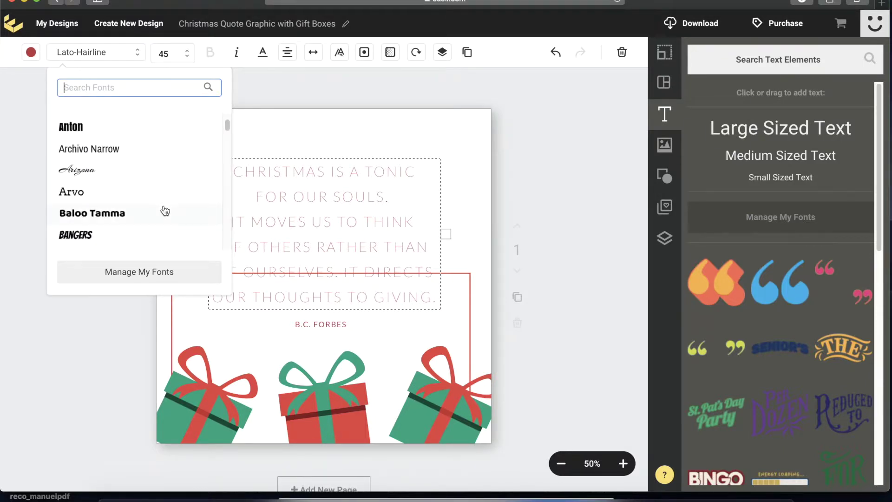
{"action": "scroll", "coordinate": [117, 230], "scroll_direction": "up", "scroll_amount": 5}
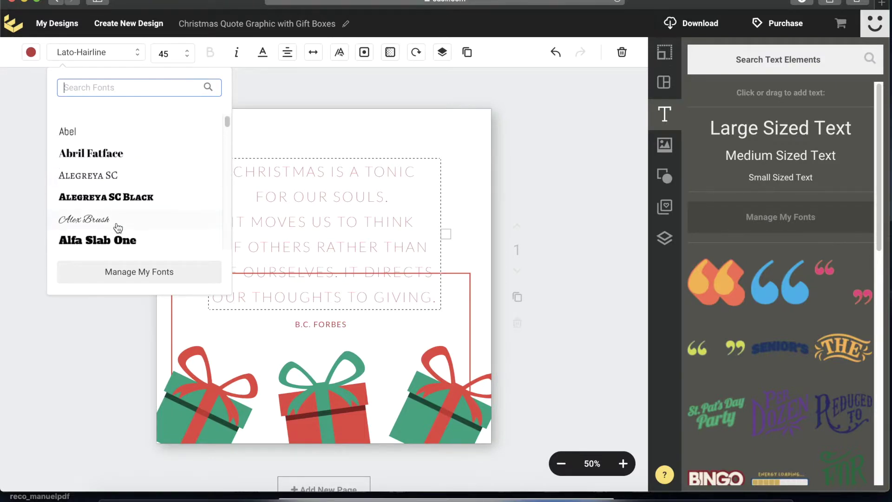
{"action": "scroll", "coordinate": [118, 227], "scroll_direction": "down", "scroll_amount": 1}
{"action": "scroll", "coordinate": [117, 228], "scroll_direction": "down", "scroll_amount": 4}
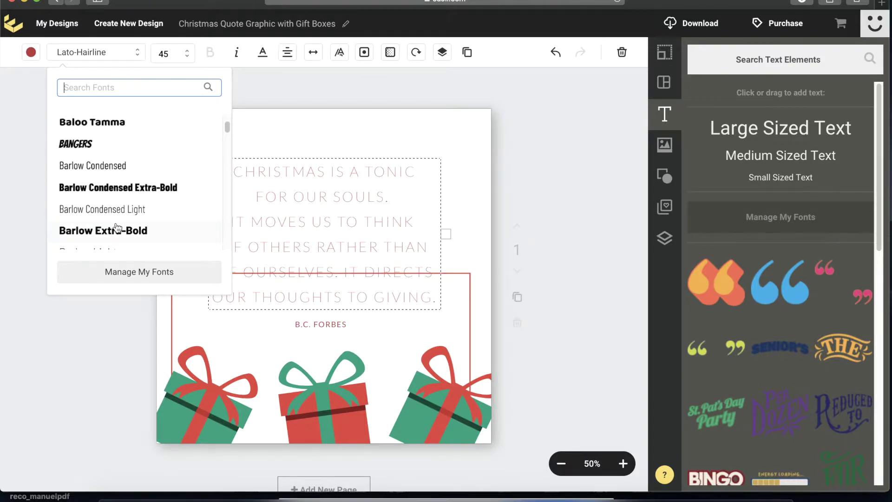
{"action": "left_click", "coordinate": [133, 188]}
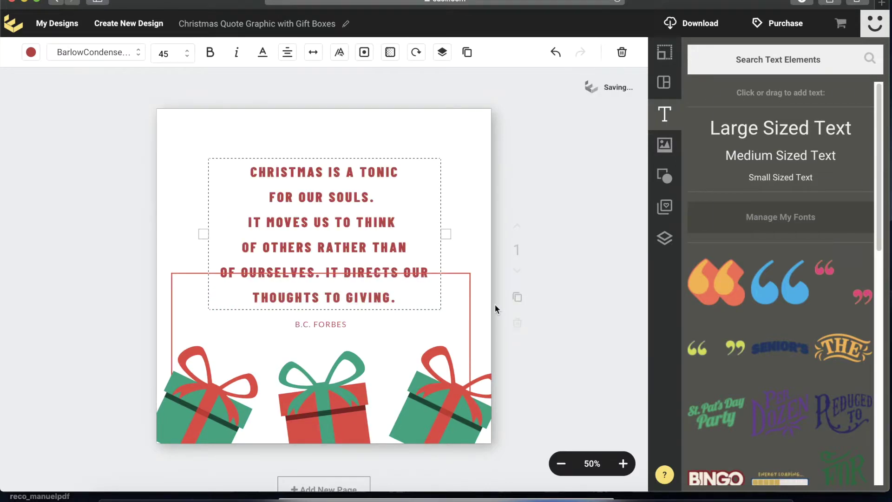
- Set the Christmas quote's font to Barlow Condensed and move the red frame back up so it surrounds the whole text
{"action": "left_click", "coordinate": [133, 53]}
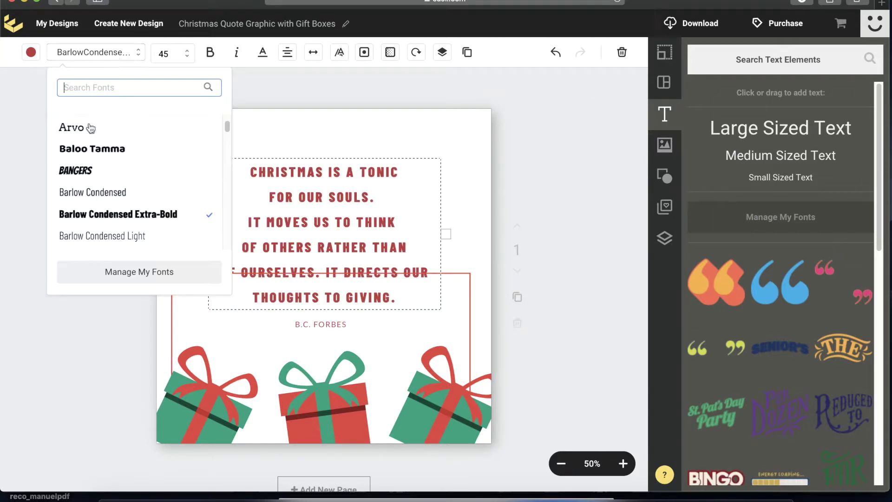
{"action": "left_click", "coordinate": [116, 196]}
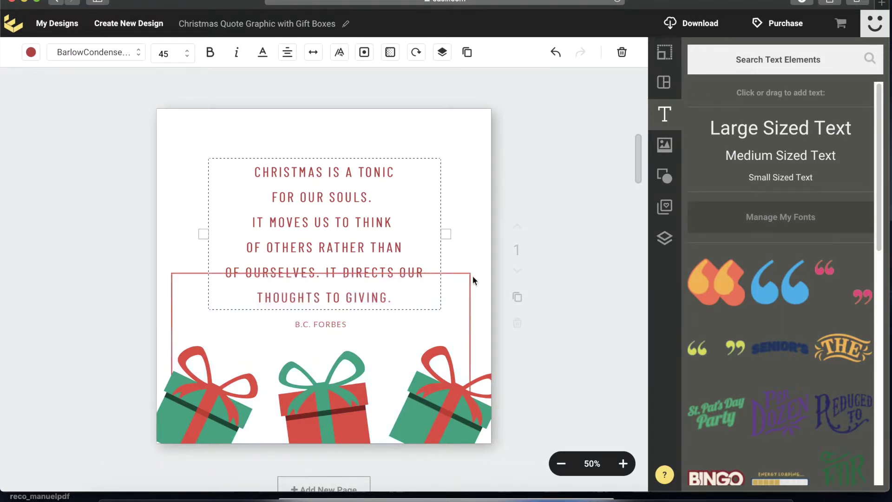
{"action": "left_click_drag", "start_coordinate": [467, 275], "coordinate": [472, 129]}
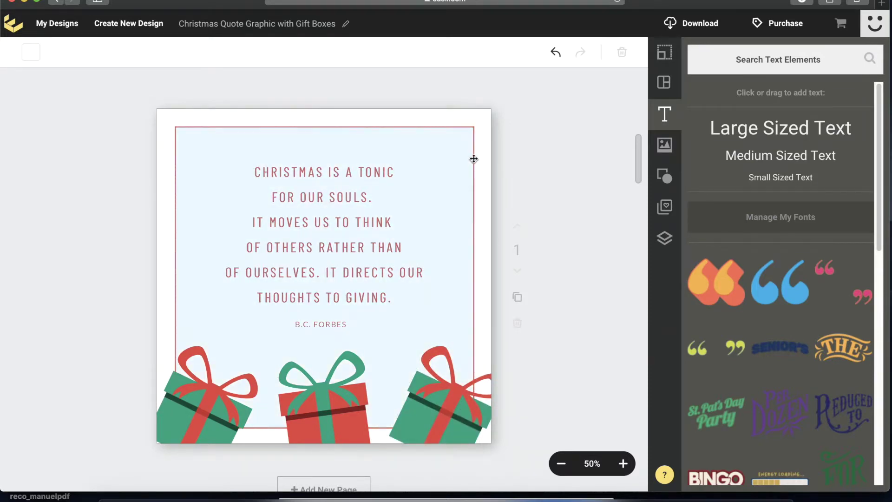
{"action": "left_click", "coordinate": [320, 208]}
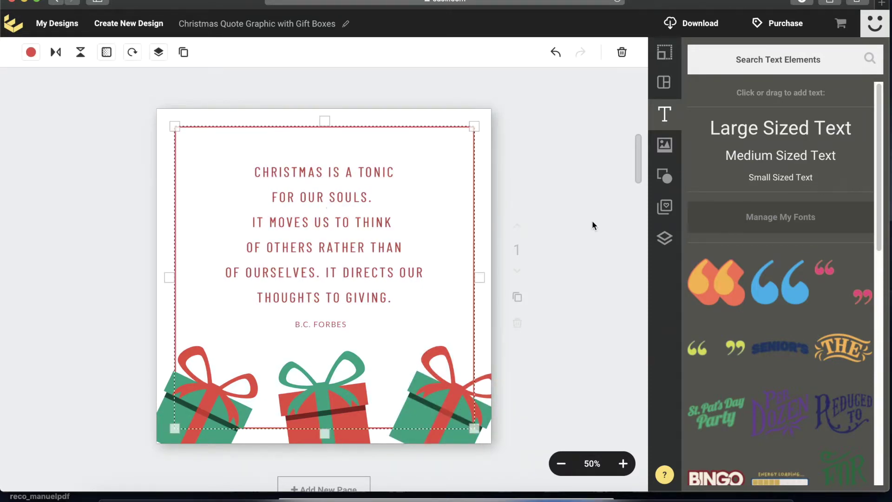
{"action": "left_click", "coordinate": [589, 207]}
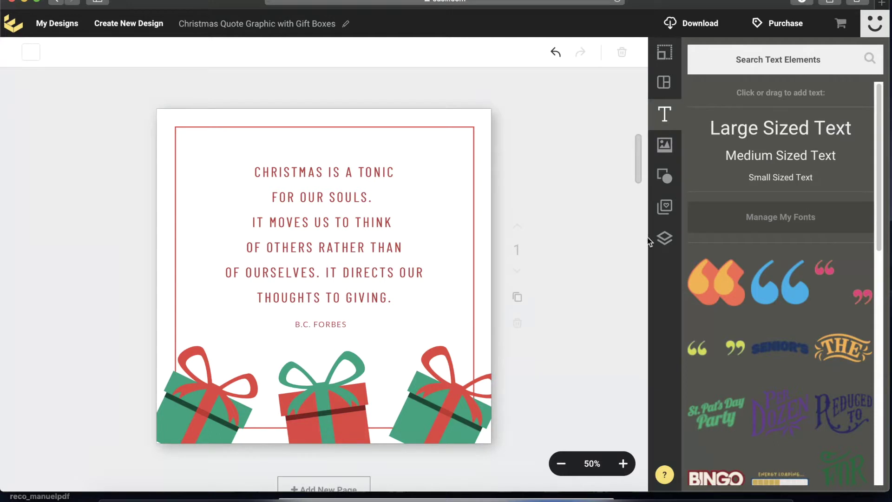
- Look through the graphic element categories, illustrations, Easil design templates and image upload options
{"action": "left_click", "coordinate": [671, 149]}
{"action": "left_click", "coordinate": [668, 178]}
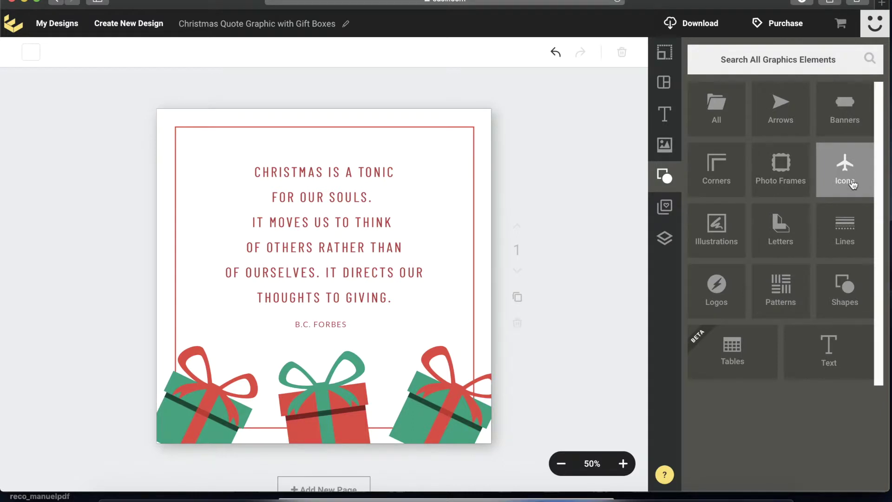
{"action": "left_click", "coordinate": [731, 236]}
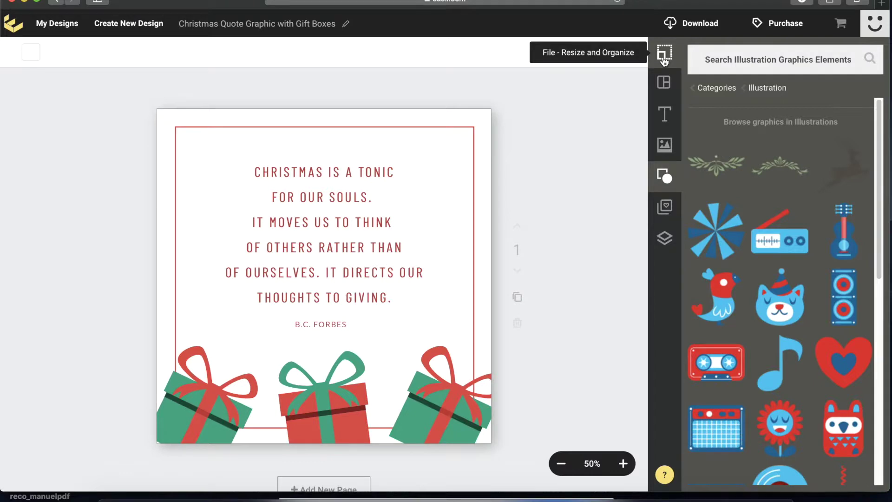
{"action": "left_click", "coordinate": [664, 85]}
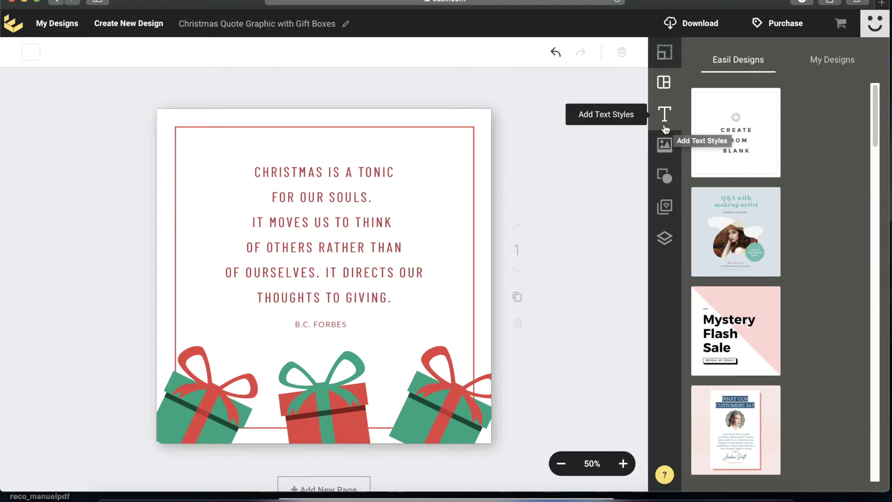
{"action": "left_click", "coordinate": [665, 148]}
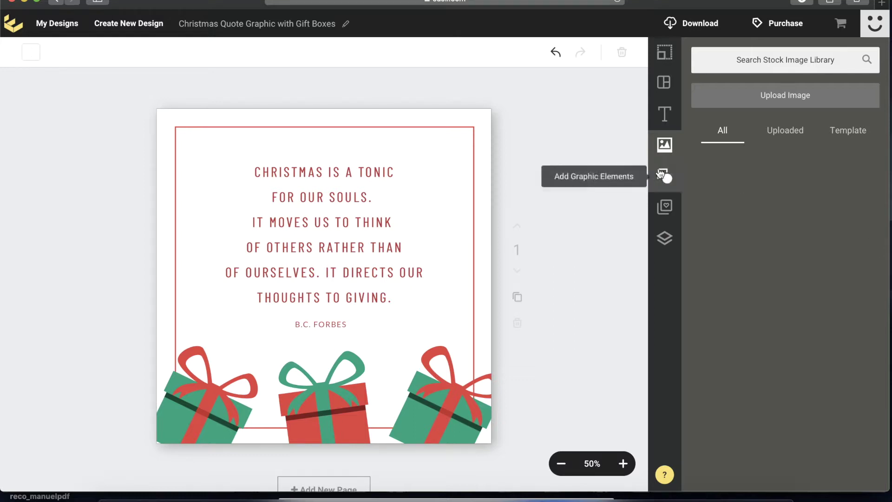
{"action": "left_click", "coordinate": [807, 98]}
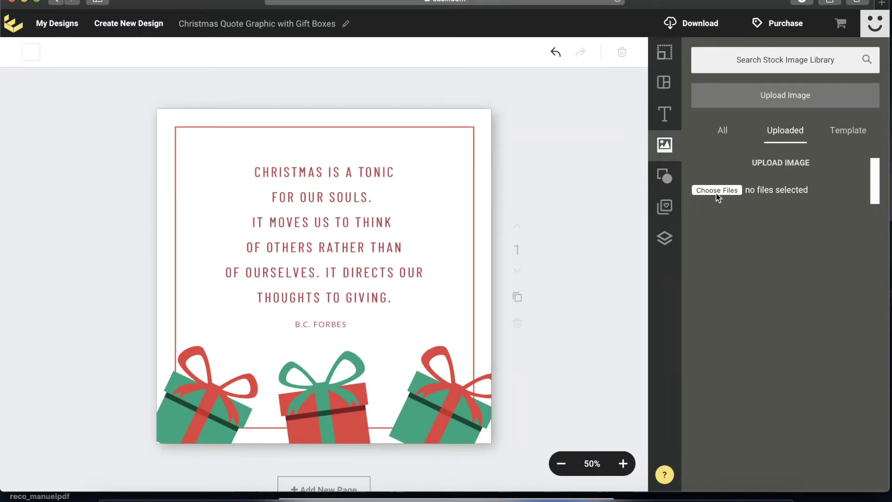
- Browse the illustration graphics and search them for "christmas"
{"action": "left_click", "coordinate": [664, 176]}
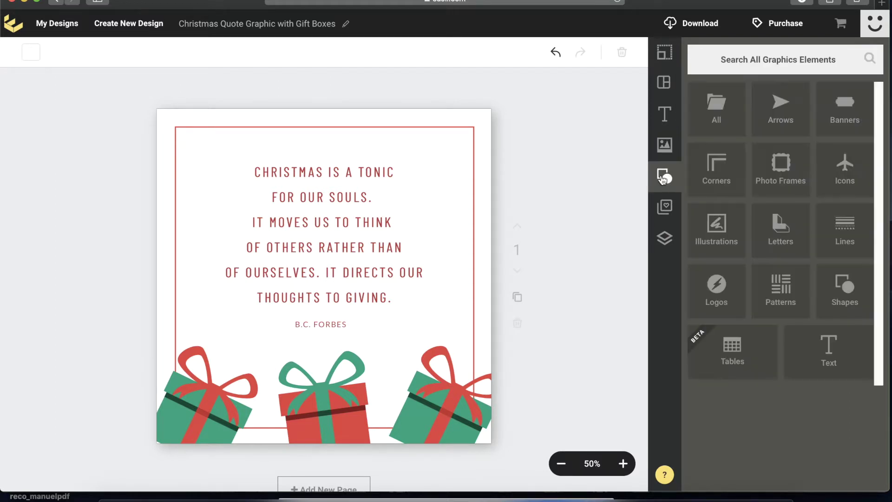
{"action": "left_click", "coordinate": [721, 238]}
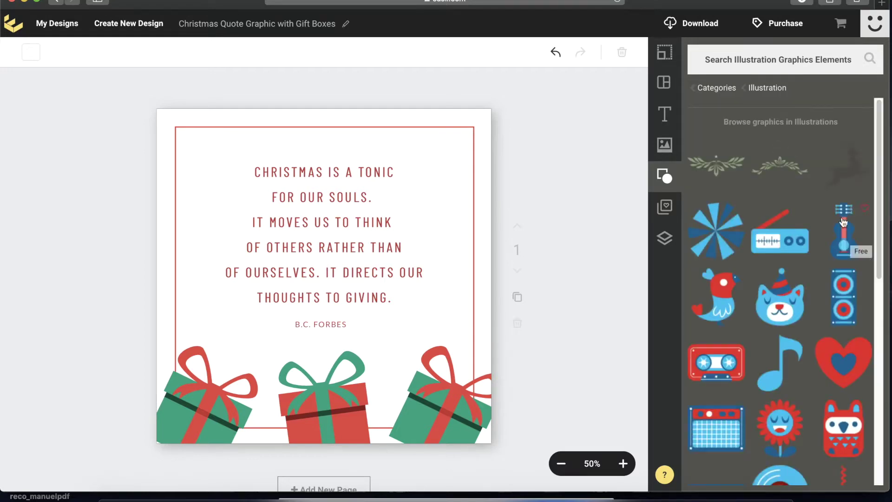
{"action": "scroll", "coordinate": [852, 211], "scroll_direction": "down", "scroll_amount": 10}
{"action": "scroll", "coordinate": [799, 301], "scroll_direction": "up", "scroll_amount": 6}
{"action": "scroll", "coordinate": [800, 301], "scroll_direction": "down", "scroll_amount": 5}
{"action": "scroll", "coordinate": [800, 301], "scroll_direction": "up", "scroll_amount": 10}
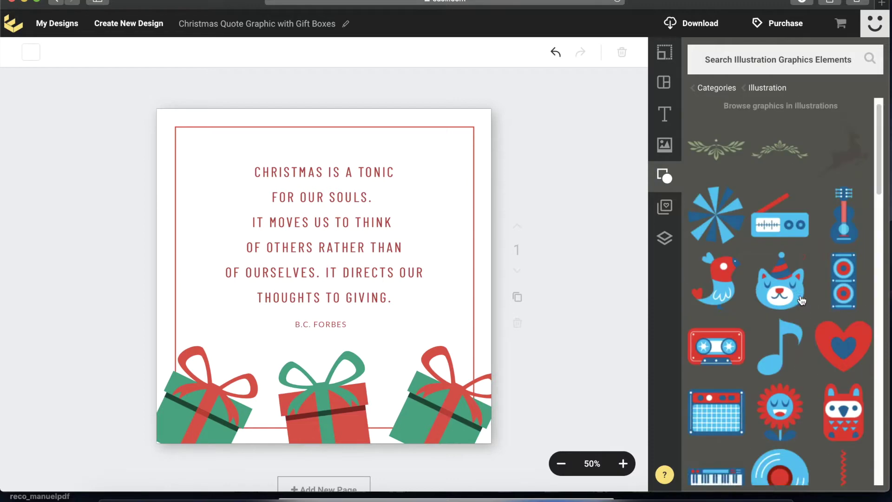
{"action": "left_click", "coordinate": [759, 59]}
{"action": "type", "text": "christ"}
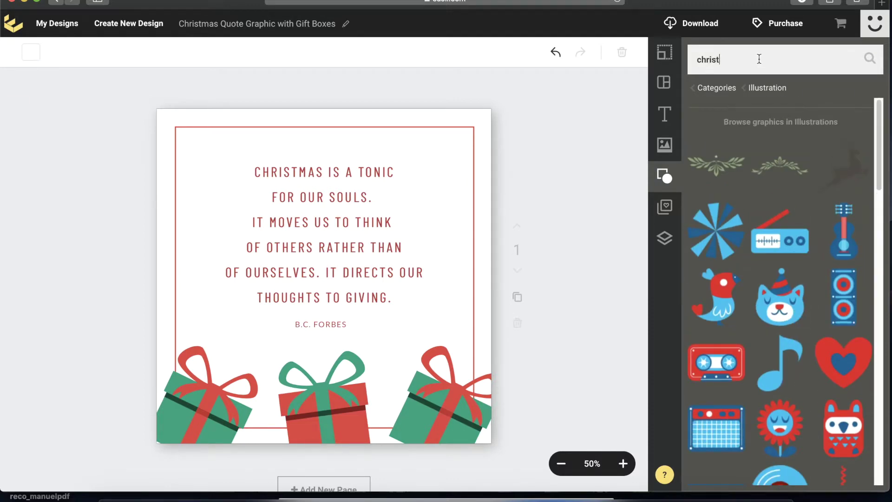
{"action": "type", "text": "mas"}
{"action": "key", "text": "Return"}
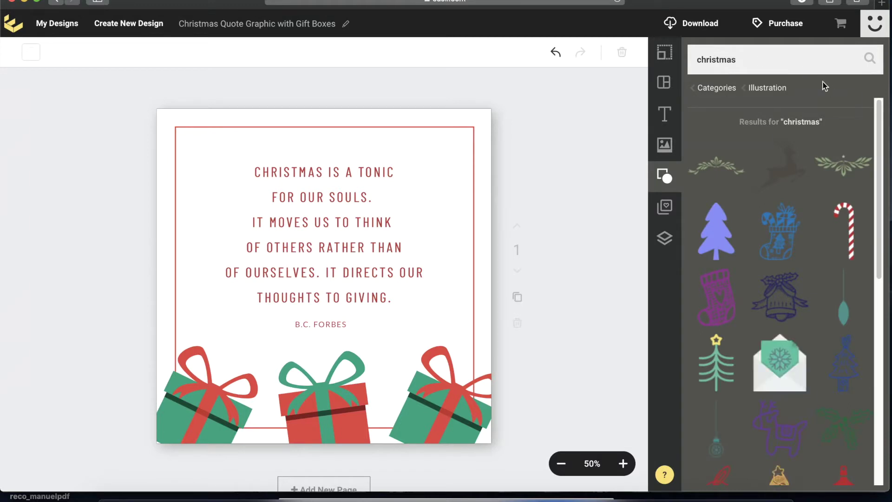
- Add the red-and-white striped candy cane to the design's upper-right corner and tilt it clockwise
{"action": "left_click", "coordinate": [844, 231]}
{"action": "left_click_drag", "start_coordinate": [330, 229], "coordinate": [454, 159]}
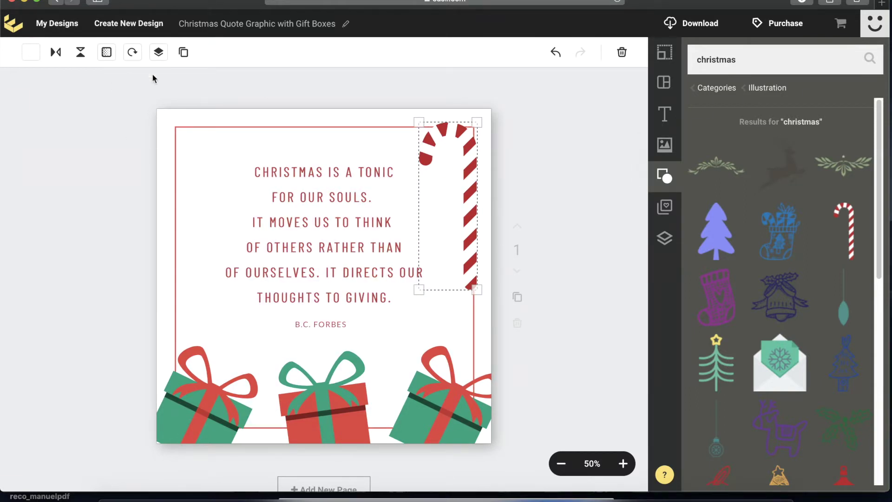
{"action": "left_click", "coordinate": [132, 52]}
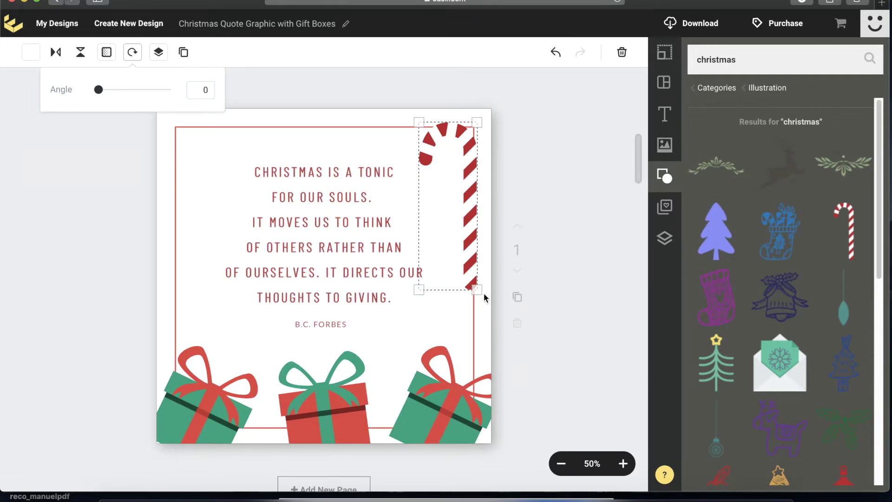
{"action": "mouse_move", "coordinate": [98, 89]}
{"action": "left_mouse_down"}
{"action": "mouse_move", "coordinate": [108, 91]}
{"action": "mouse_move", "coordinate": [75, 60]}
{"action": "mouse_move", "coordinate": [110, 79]}
{"action": "mouse_move", "coordinate": [100, 77]}
{"action": "left_mouse_up"}
- Move the candy cane to the left of the quote, shrink it and position it across the frame's left edge
{"action": "left_click_drag", "start_coordinate": [457, 193], "coordinate": [184, 260]}
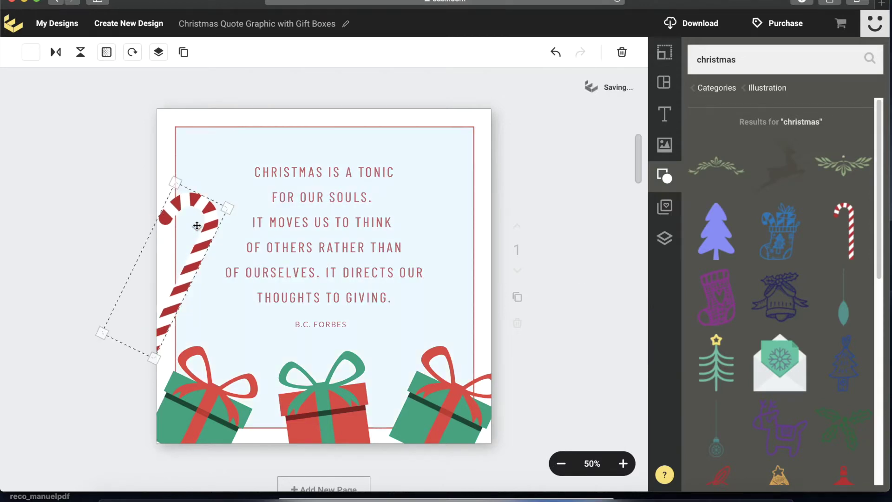
{"action": "left_click_drag", "start_coordinate": [94, 333], "coordinate": [148, 283]}
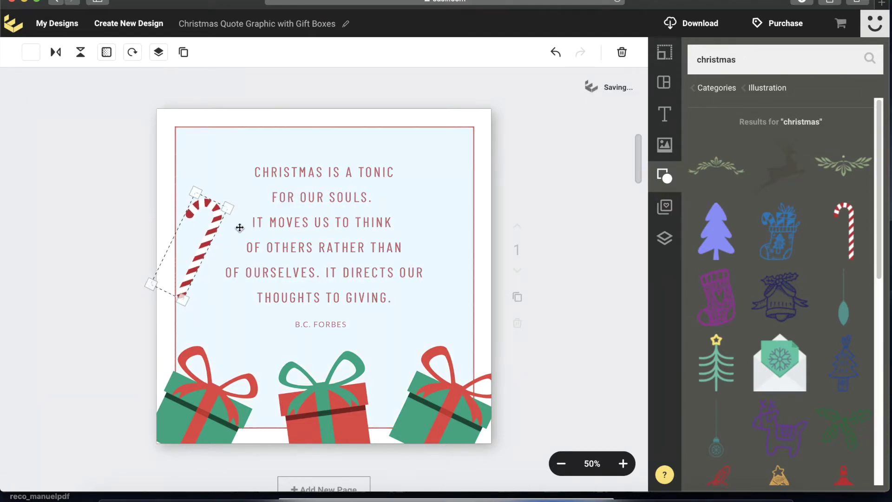
{"action": "left_click_drag", "start_coordinate": [216, 218], "coordinate": [201, 223]}
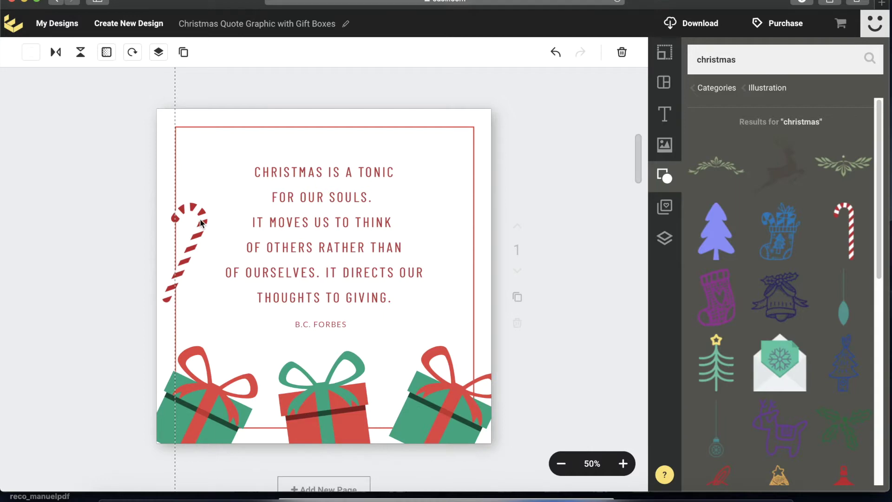
{"action": "left_click", "coordinate": [87, 189]}
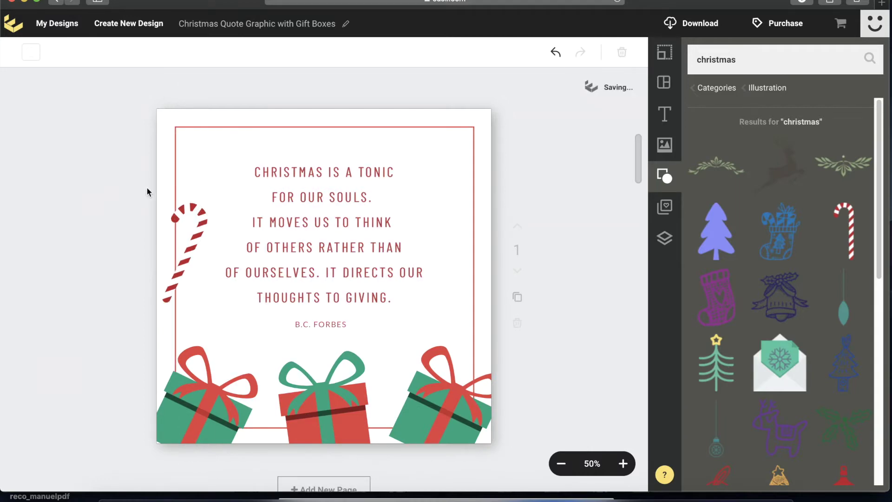
- Add the yellow star ornament with a bow, shrink it and hang it from the design's top edge near the upper-right corner
{"action": "scroll", "coordinate": [822, 233], "scroll_direction": "down", "scroll_amount": 3}
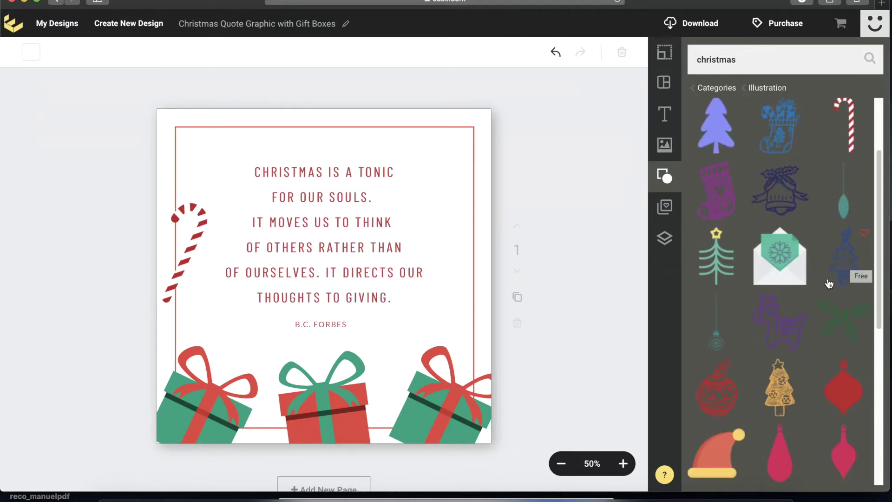
{"action": "scroll", "coordinate": [828, 283], "scroll_direction": "down", "scroll_amount": 2}
{"action": "scroll", "coordinate": [828, 284], "scroll_direction": "down", "scroll_amount": 5}
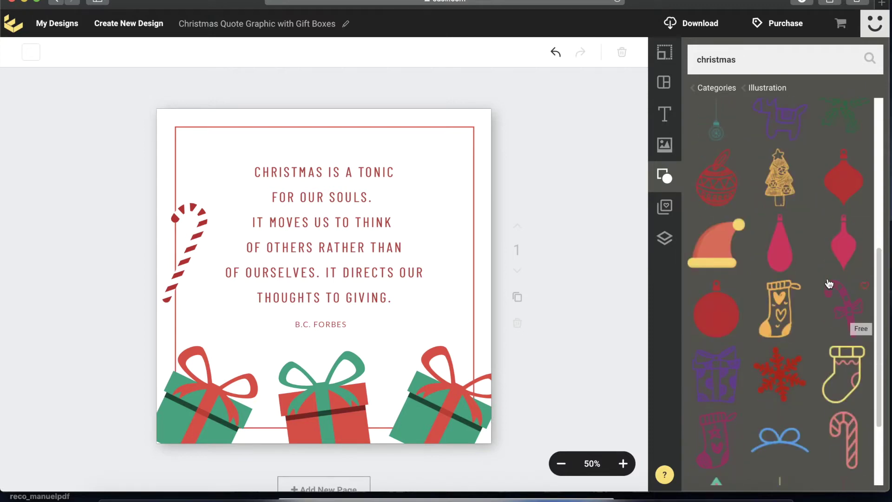
{"action": "scroll", "coordinate": [829, 283], "scroll_direction": "down", "scroll_amount": 2}
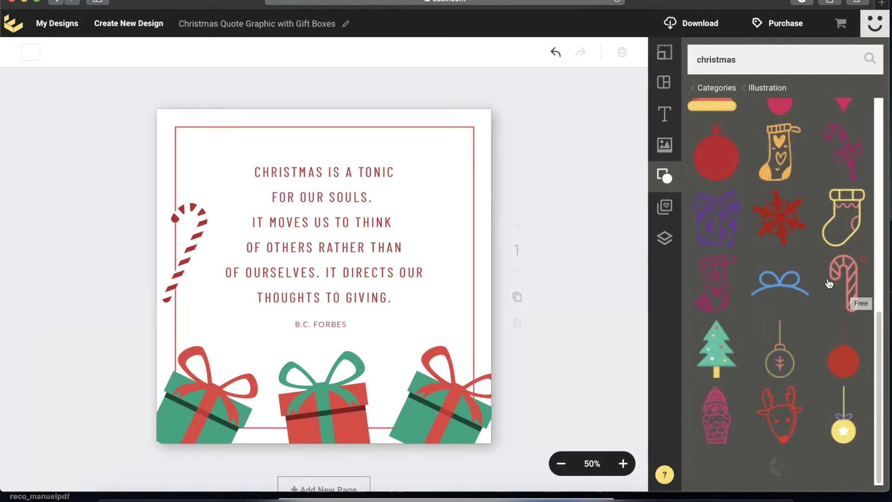
{"action": "left_click", "coordinate": [843, 429]}
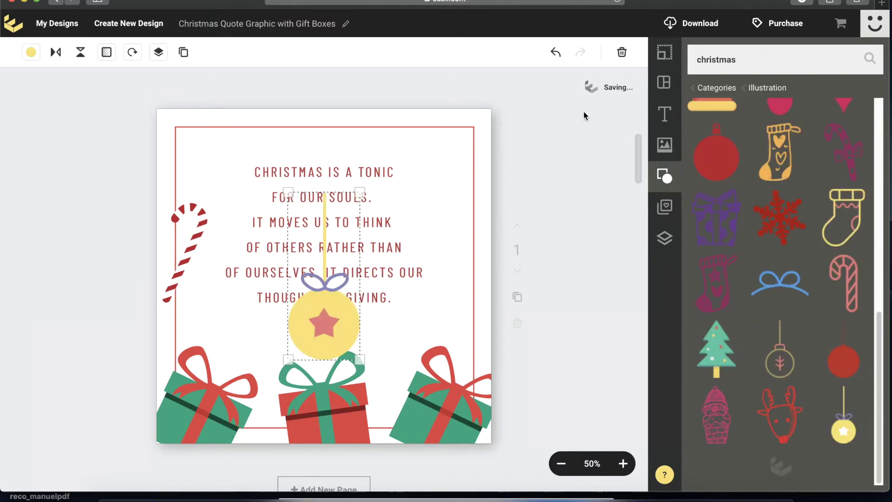
{"action": "left_click_drag", "start_coordinate": [318, 313], "coordinate": [436, 221]}
{"action": "left_click_drag", "start_coordinate": [471, 255], "coordinate": [437, 187]}
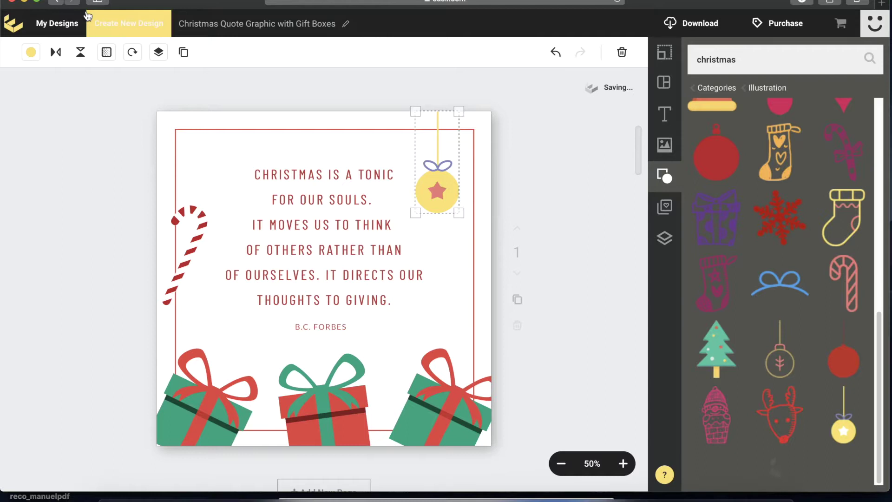
- Change the ornament's yellow ball and string to red (BE1E2D)
{"action": "left_click", "coordinate": [30, 51]}
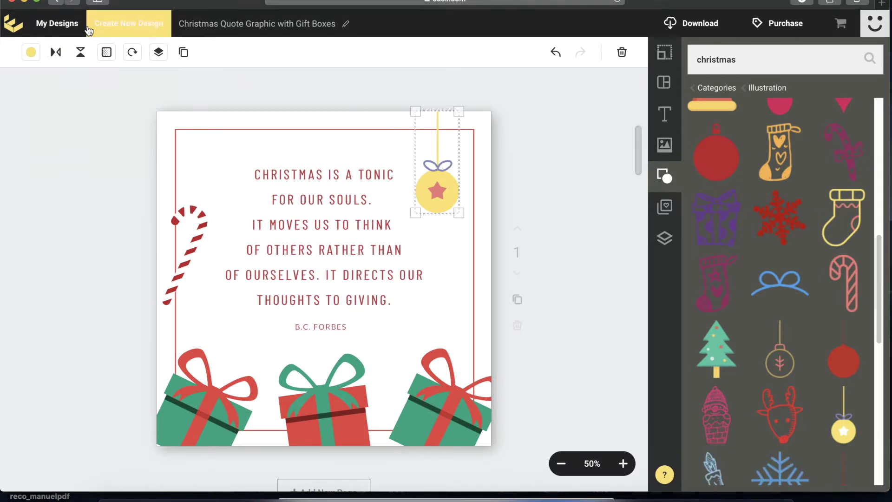
{"action": "left_click", "coordinate": [31, 52]}
{"action": "left_click", "coordinate": [59, 152]}
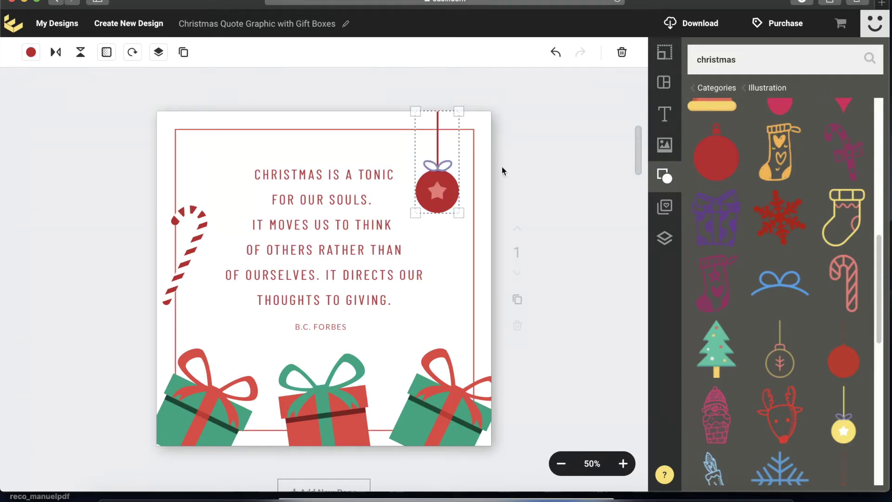
- Recolor the ornament's purple bow with the green document color (00A47C)
{"action": "left_click", "coordinate": [31, 52]}
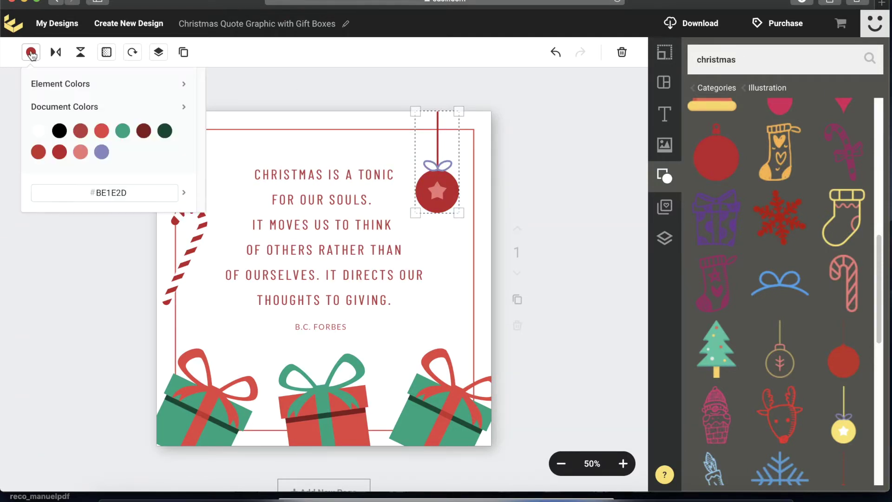
{"action": "left_click", "coordinate": [79, 88]}
{"action": "left_click", "coordinate": [80, 107]}
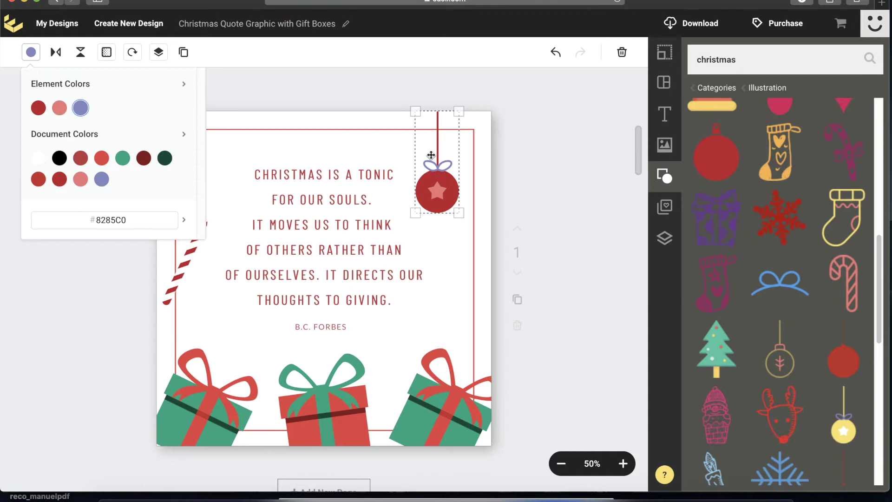
{"action": "left_click", "coordinate": [75, 88]}
{"action": "left_click", "coordinate": [76, 87]}
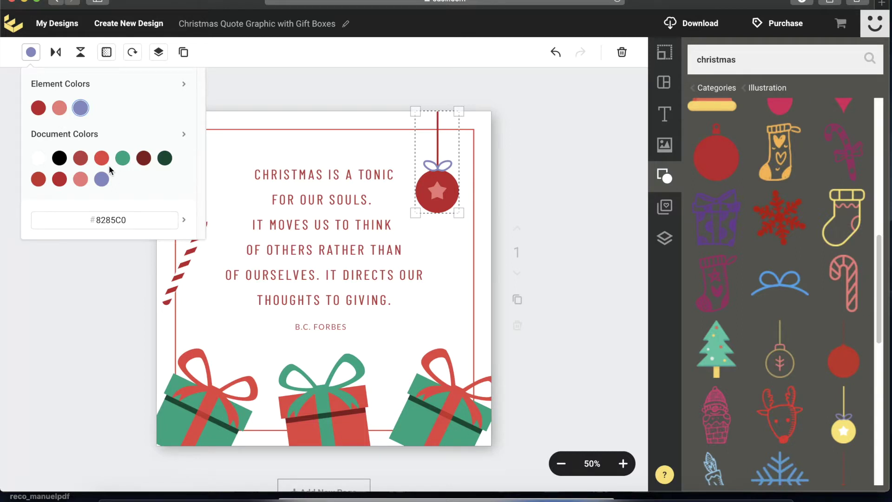
{"action": "left_click", "coordinate": [123, 158]}
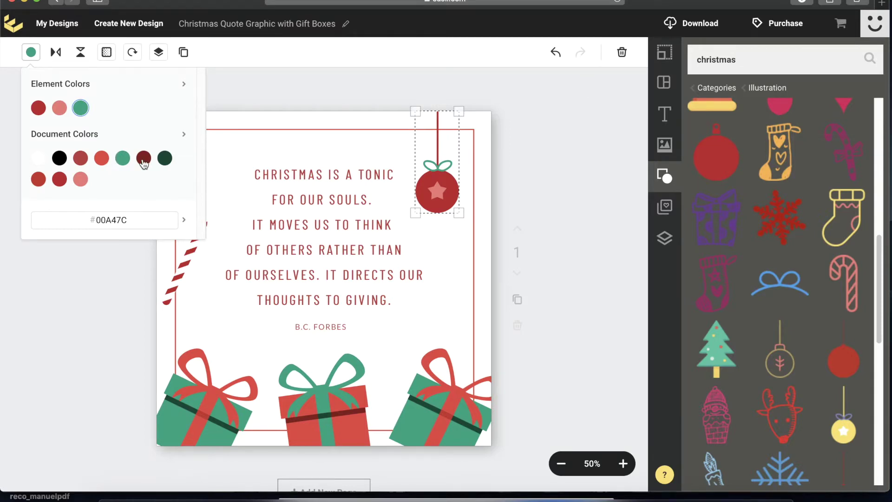
- Change the ornament's pink star to white and shift the ornament slightly to the right
{"action": "left_click", "coordinate": [59, 109]}
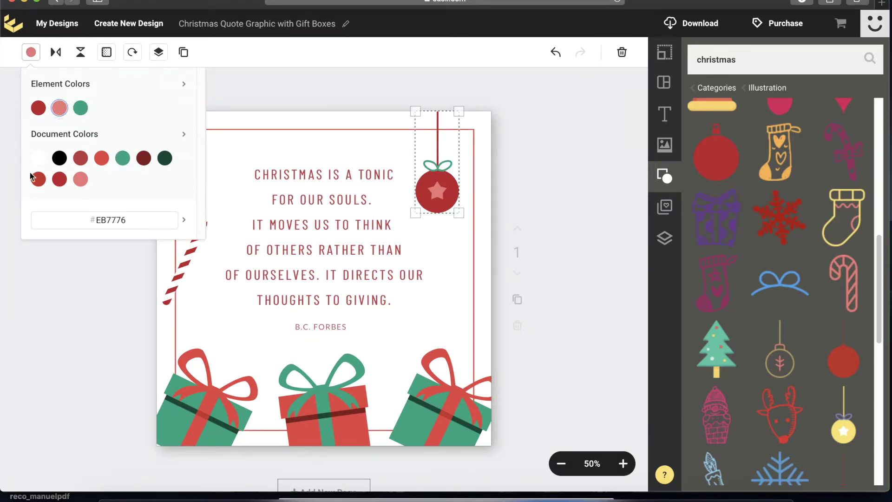
{"action": "left_click", "coordinate": [36, 158]}
{"action": "left_click", "coordinate": [547, 194]}
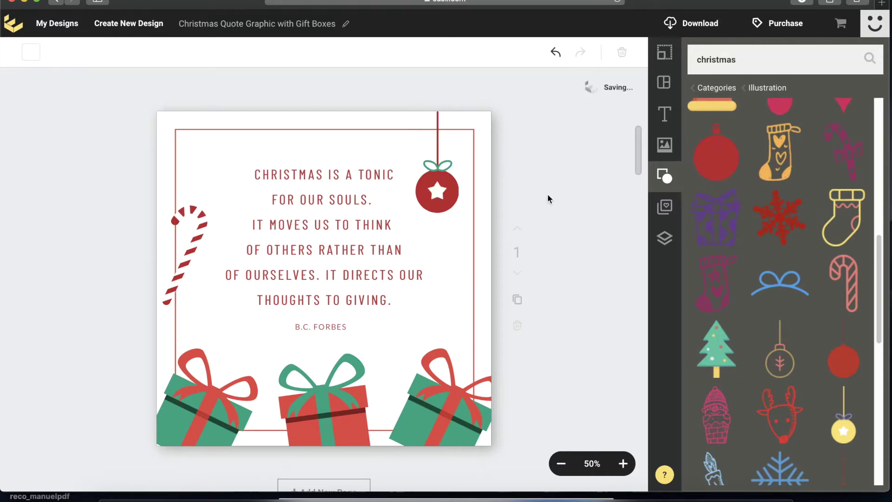
{"action": "left_click_drag", "start_coordinate": [447, 194], "coordinate": [452, 195]}
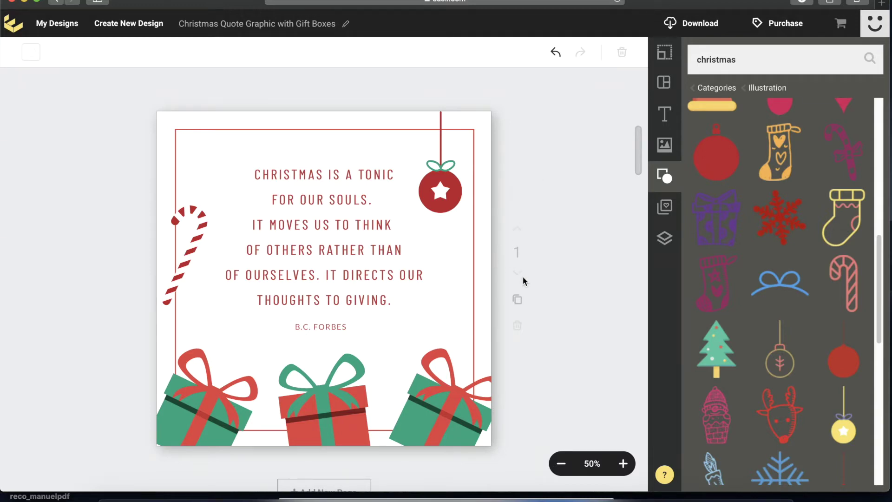
{"action": "scroll", "coordinate": [520, 285], "scroll_direction": "down", "scroll_amount": 2}
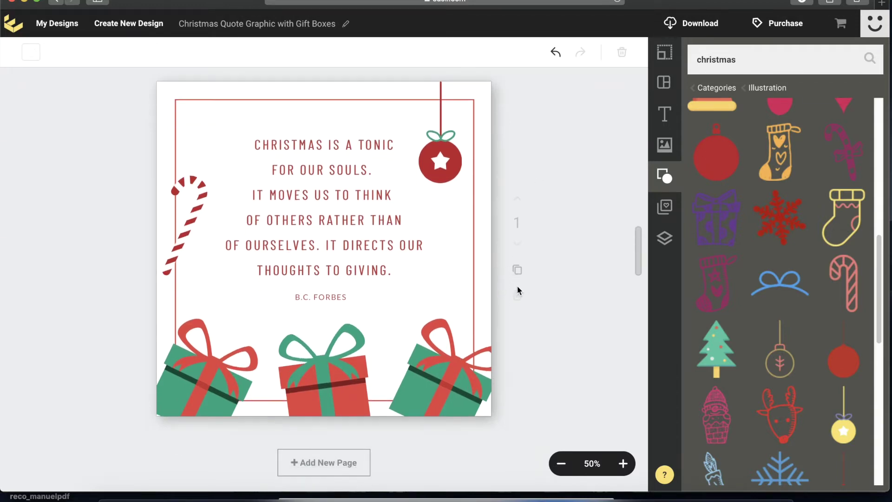
{"action": "scroll", "coordinate": [497, 288], "scroll_direction": "up", "scroll_amount": 3}
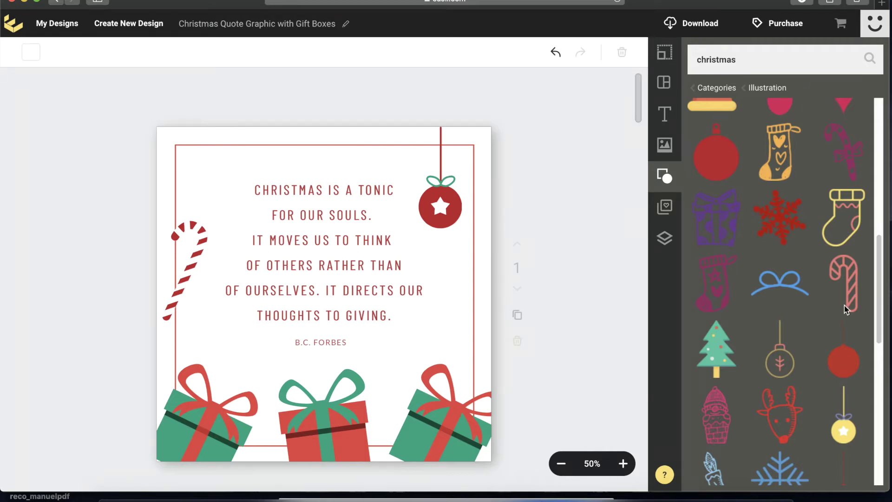
{"action": "scroll", "coordinate": [836, 308], "scroll_direction": "down", "scroll_amount": 5}
{"action": "scroll", "coordinate": [831, 309], "scroll_direction": "down", "scroll_amount": 2}
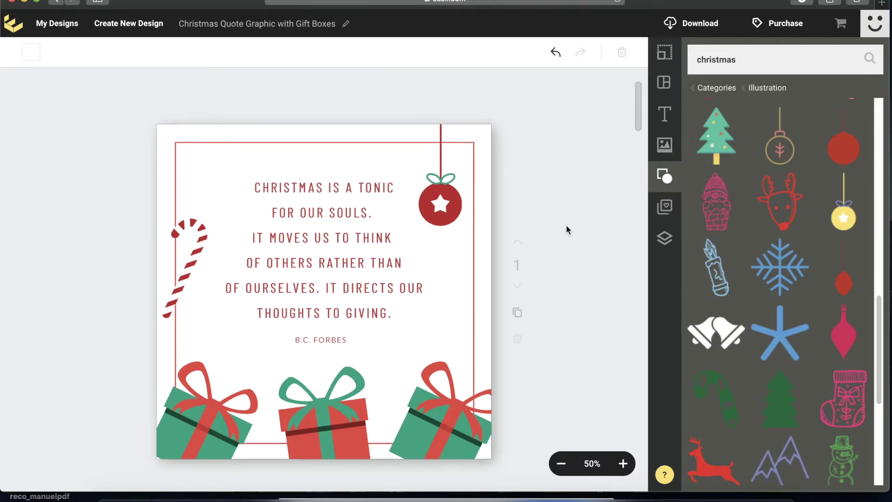
{"action": "scroll", "coordinate": [566, 229], "scroll_direction": "down", "scroll_amount": 1}
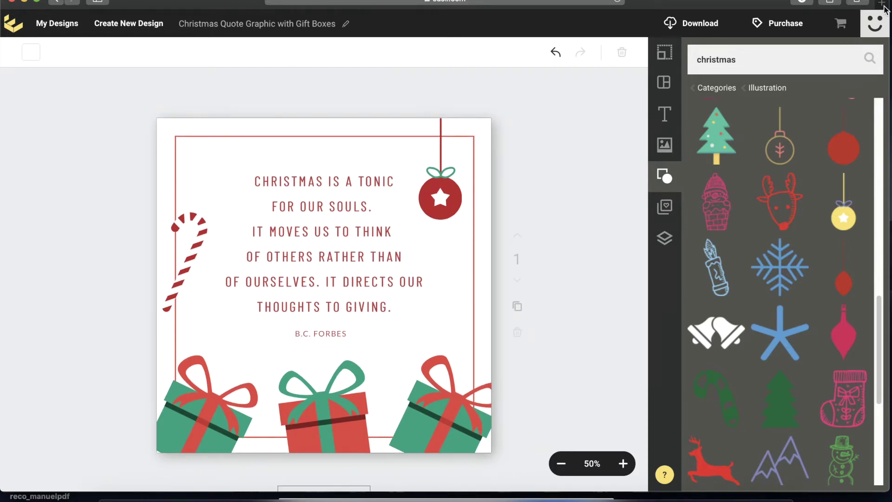
{"action": "scroll", "coordinate": [579, 360], "scroll_direction": "up", "scroll_amount": 1}
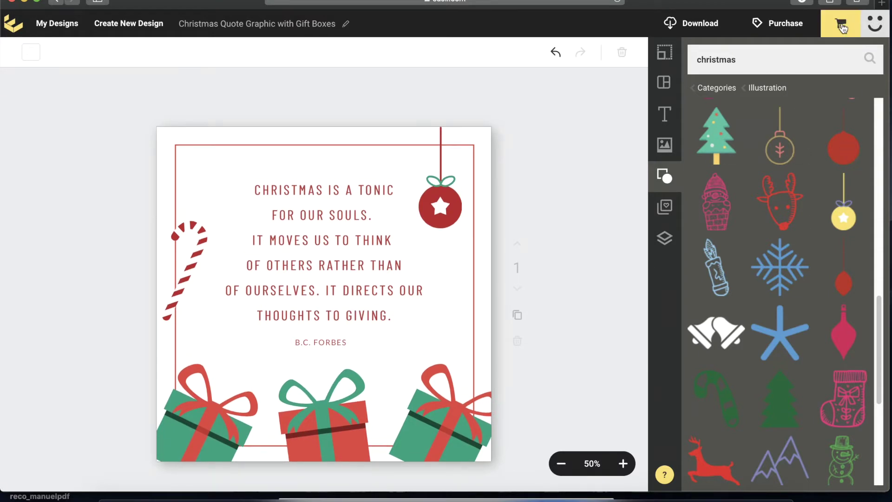
- Log out of the account and open Easil's pricing page
{"action": "left_click", "coordinate": [876, 30]}
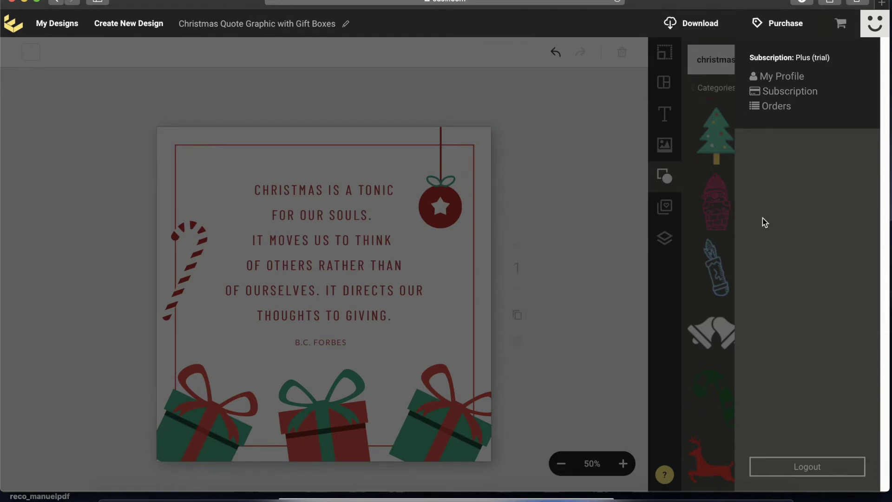
{"action": "left_click", "coordinate": [810, 474]}
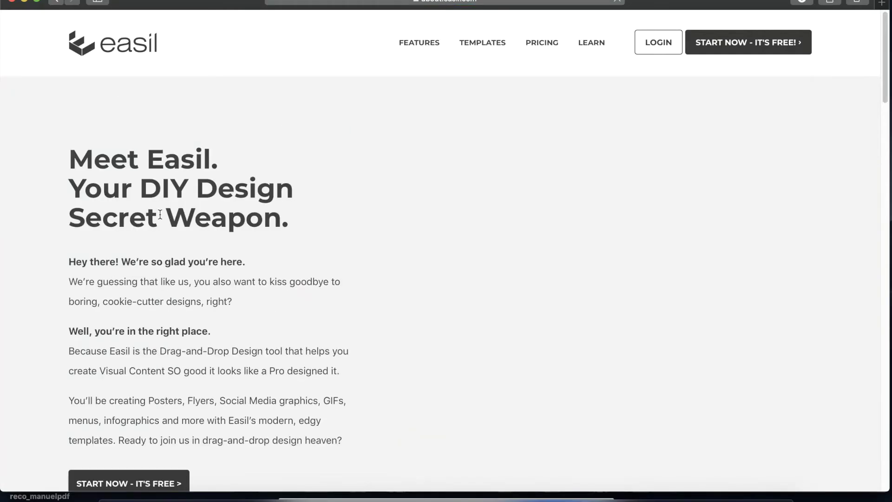
{"action": "left_click", "coordinate": [548, 44]}
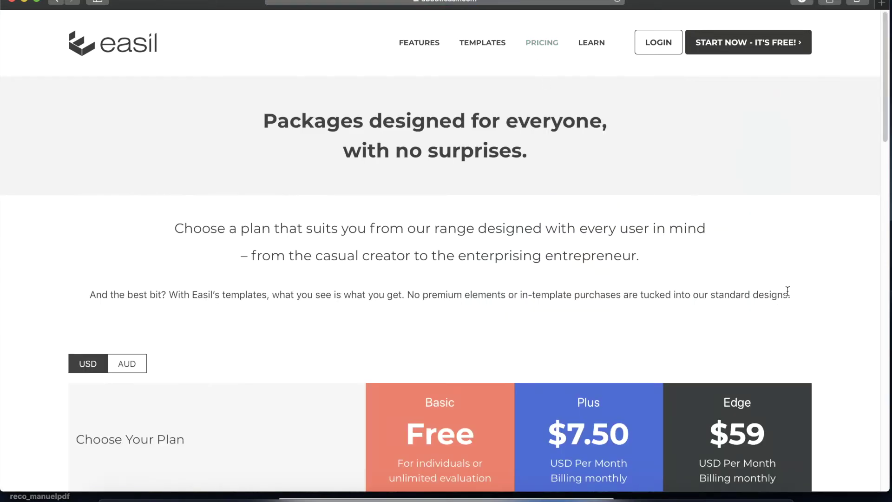
- Examine the feature comparison of the Basic, Plus and Edge plans, highlighting the Text Effects - Drop Shadow & Glow entry
{"action": "scroll", "coordinate": [787, 290], "scroll_direction": "down", "scroll_amount": 5}
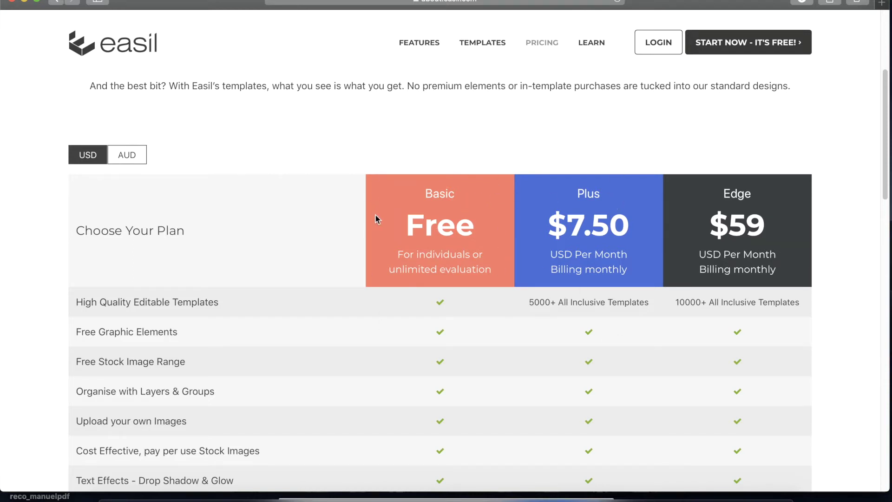
{"action": "scroll", "coordinate": [428, 249], "scroll_direction": "down", "scroll_amount": 5}
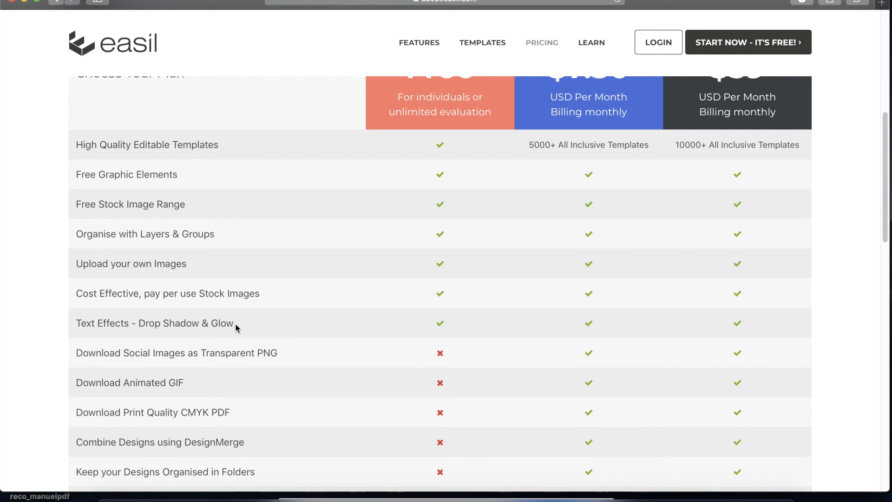
{"action": "left_click_drag", "start_coordinate": [235, 324], "coordinate": [73, 324]}
{"action": "triple_click", "coordinate": [64, 323]}
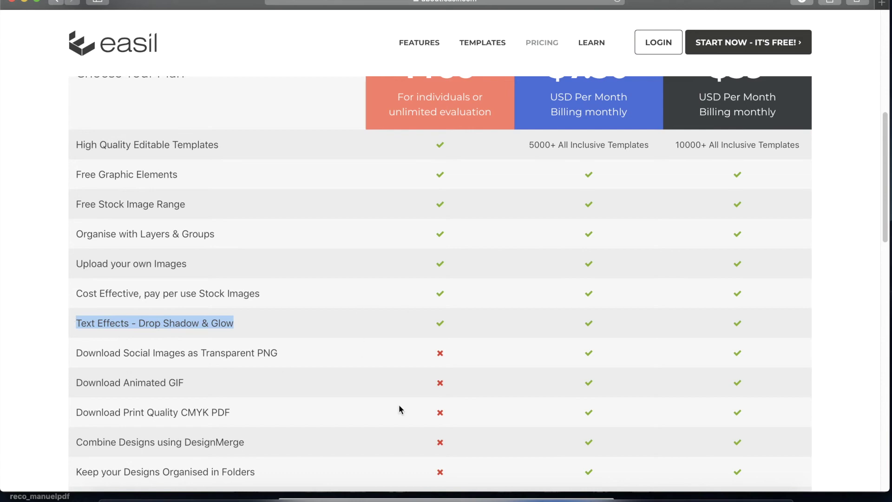
{"action": "scroll", "coordinate": [465, 386], "scroll_direction": "down", "scroll_amount": 2}
{"action": "scroll", "coordinate": [469, 381], "scroll_direction": "up", "scroll_amount": 8}
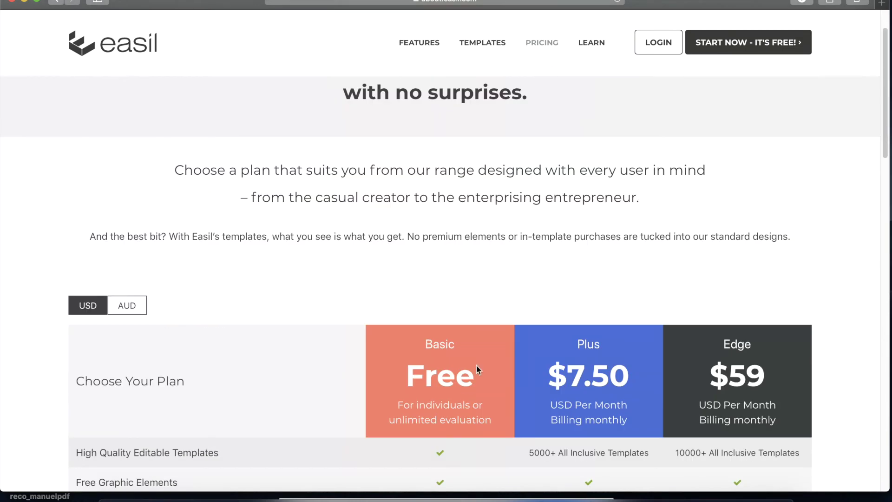
{"action": "left_click", "coordinate": [483, 4]}
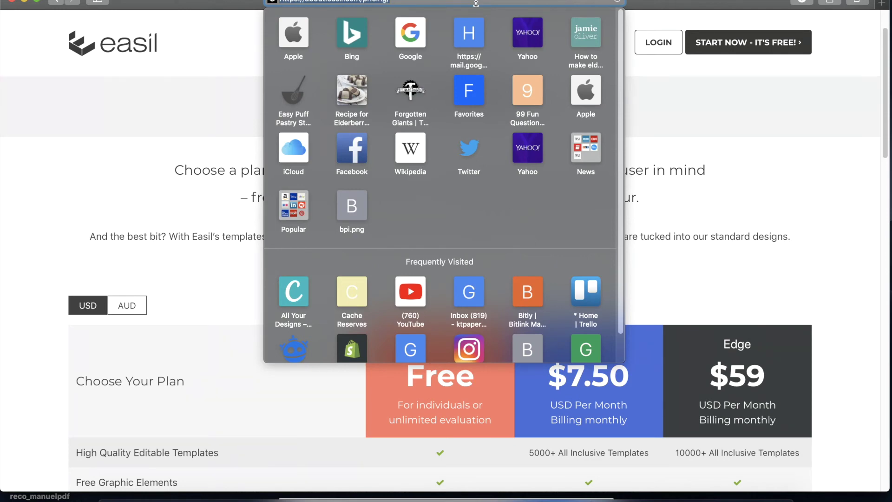
{"action": "left_click", "coordinate": [829, 241]}
{"action": "scroll", "coordinate": [830, 241], "scroll_direction": "down", "scroll_amount": 15}
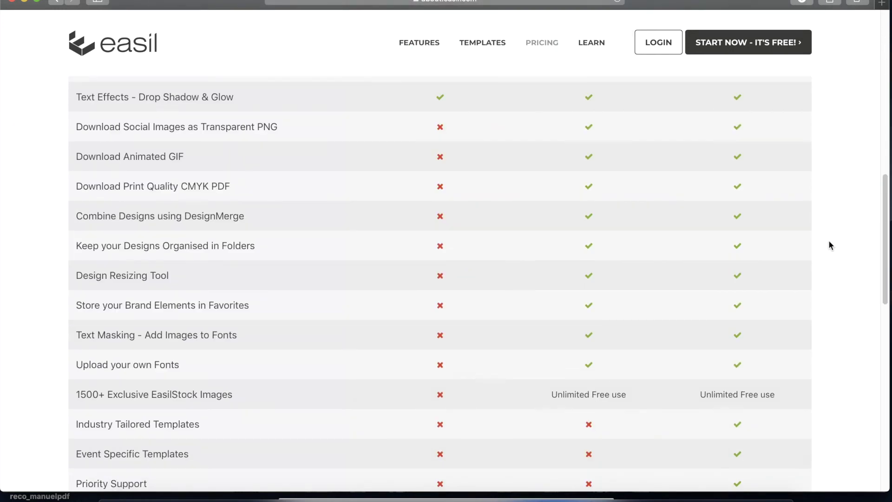
{"action": "scroll", "coordinate": [829, 241], "scroll_direction": "up", "scroll_amount": 10}
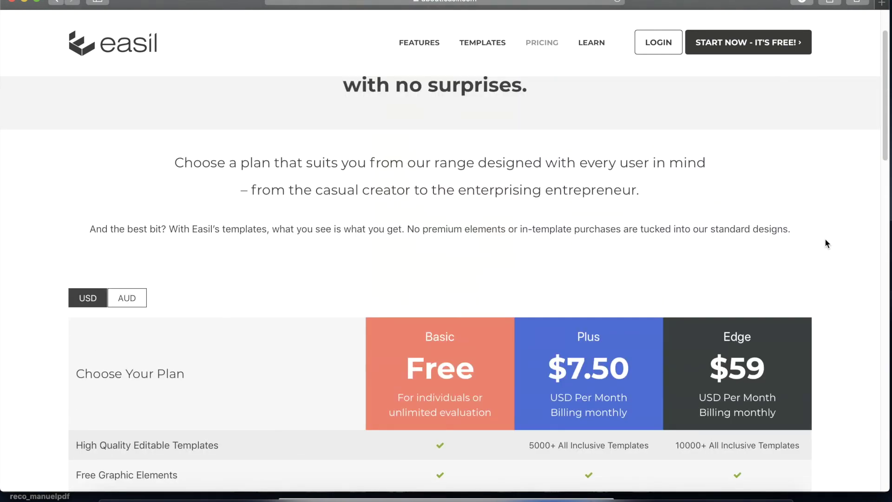
{"action": "scroll", "coordinate": [813, 238], "scroll_direction": "up", "scroll_amount": 2}
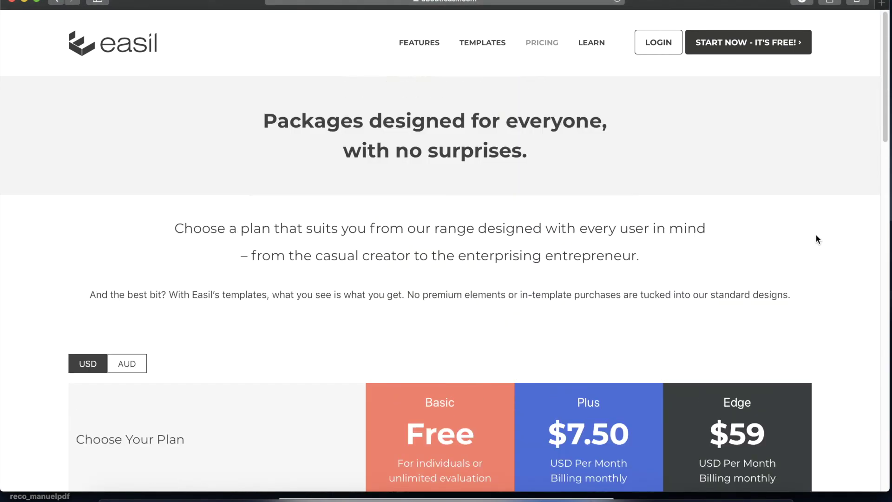